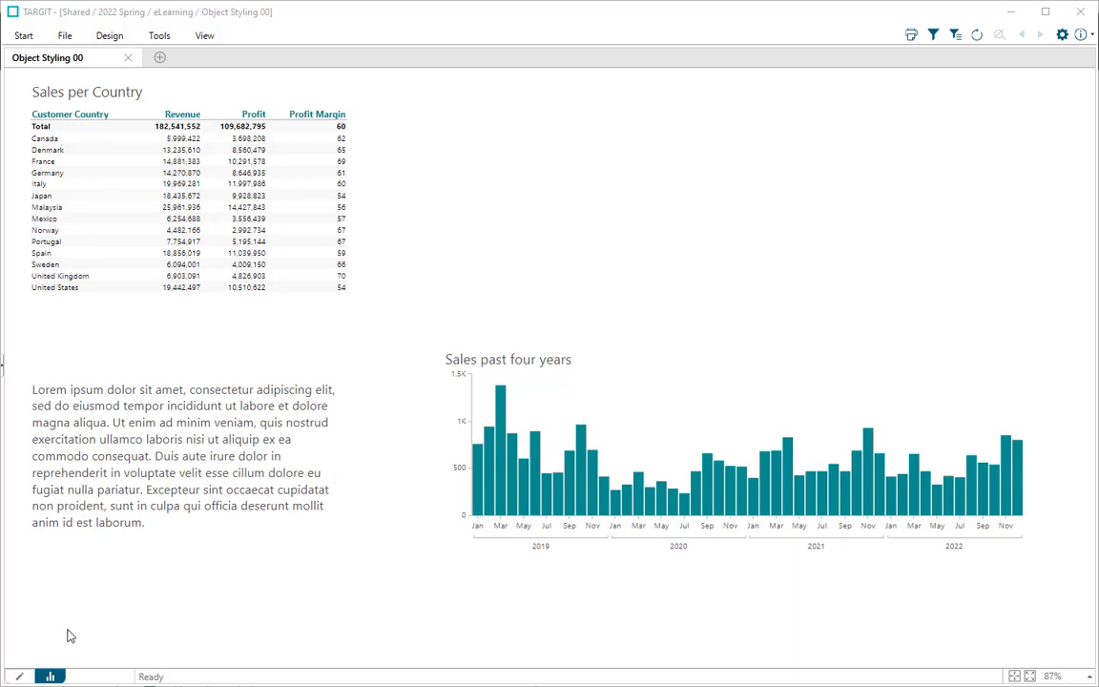
Step: Switch the report to edit mode and set the Sales per Country table's border width to 2
left_click(19, 675)
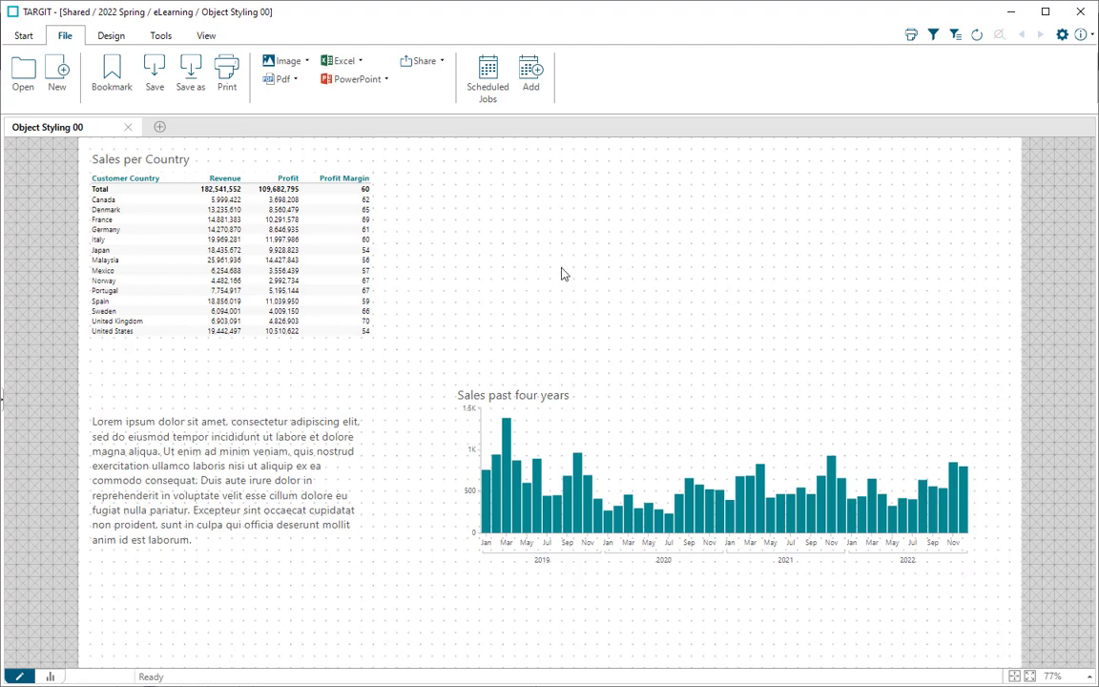
left_click(175, 291)
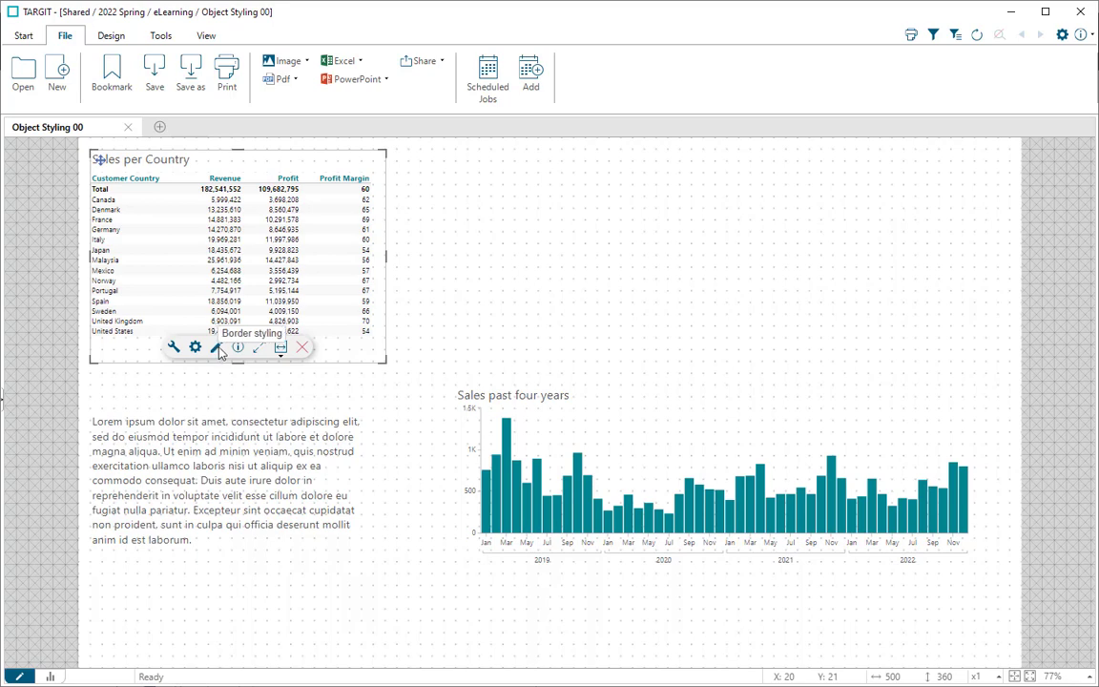
left_click(216, 348)
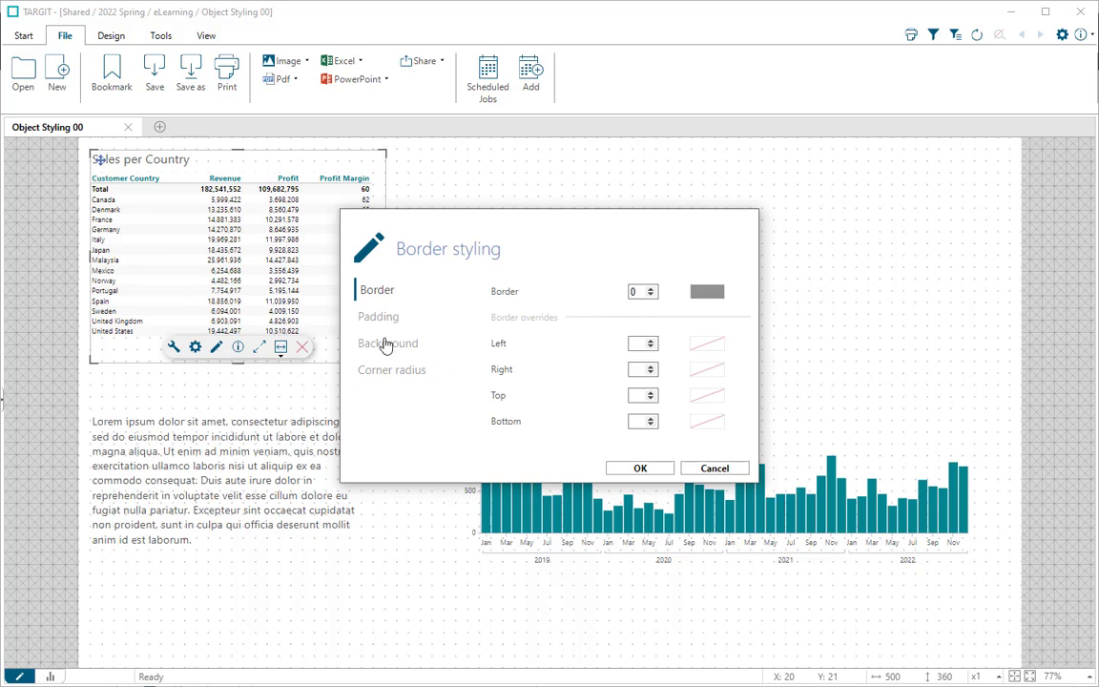
left_click_drag(561, 229, 736, 200)
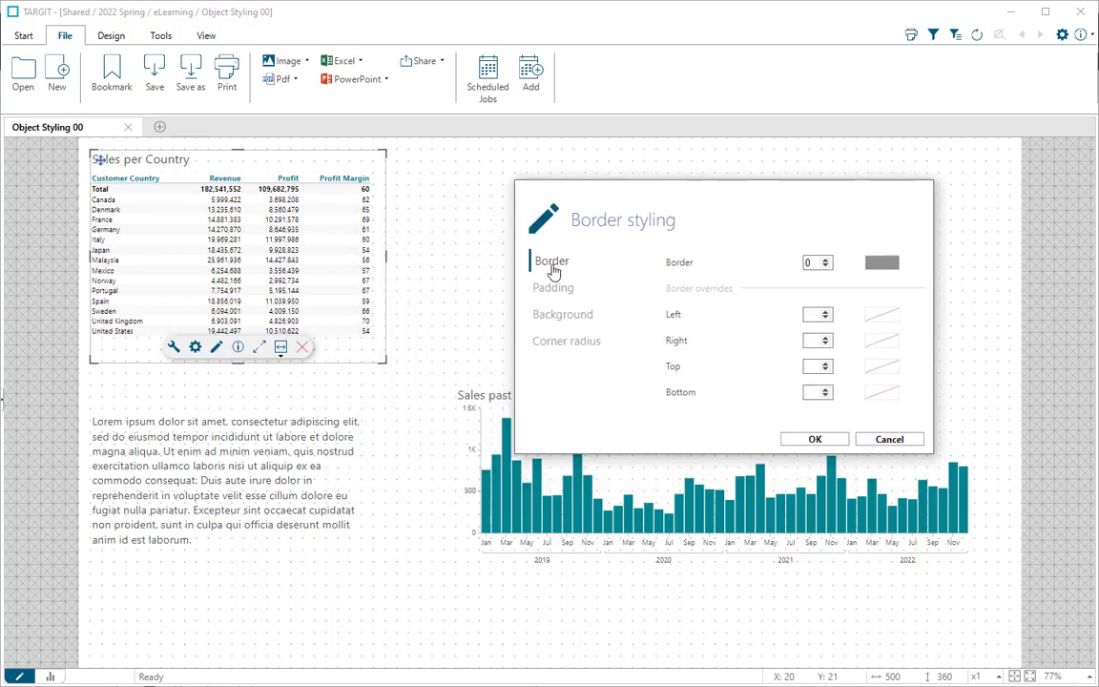
left_click(826, 262)
left_click(827, 261)
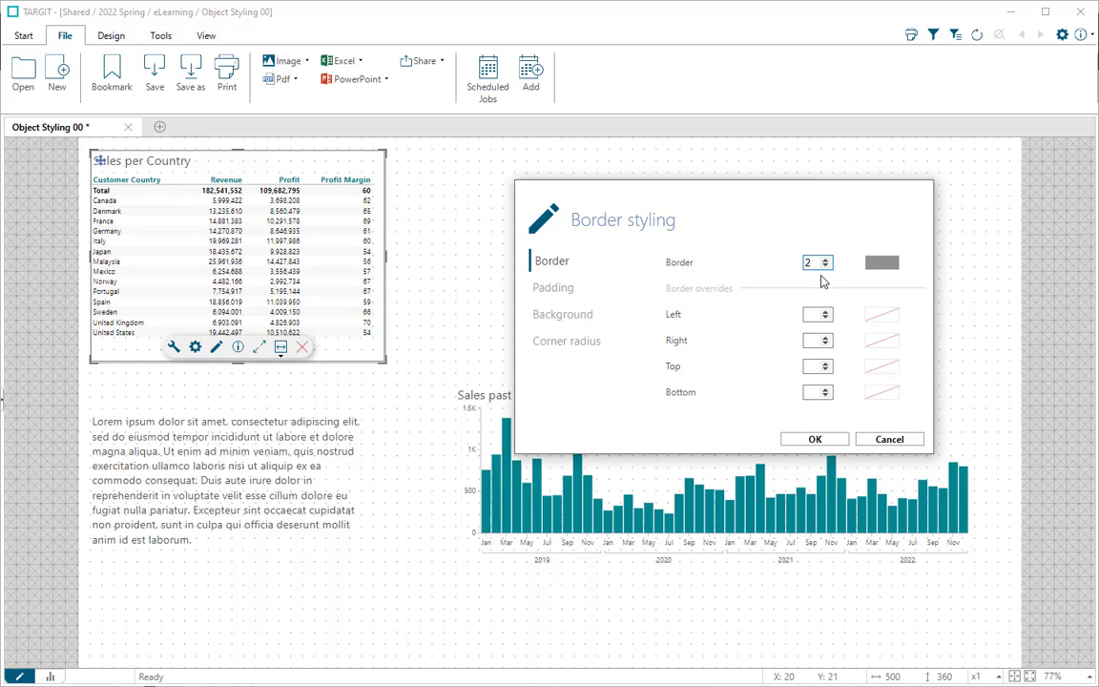
Step: Round all four corners of the Sales per Country table using the overall corner radius
left_click(560, 351)
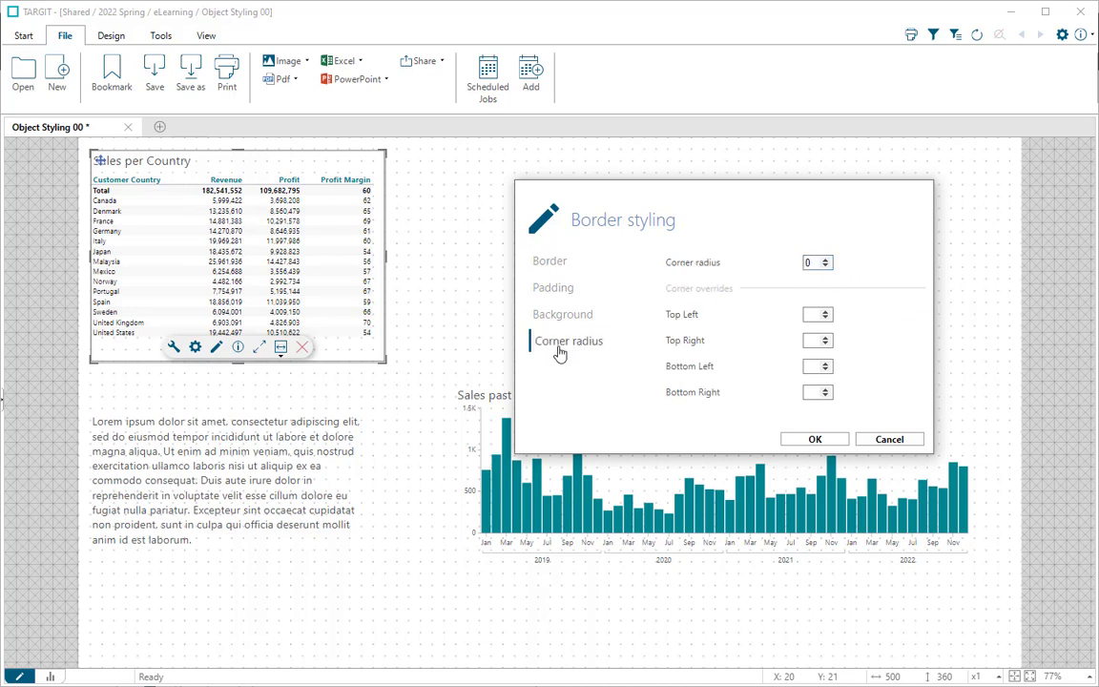
left_click(826, 262)
key("Tab")
Step: Set the Sales per Country table's background color to light grey FFE8E8E8
left_click(567, 321)
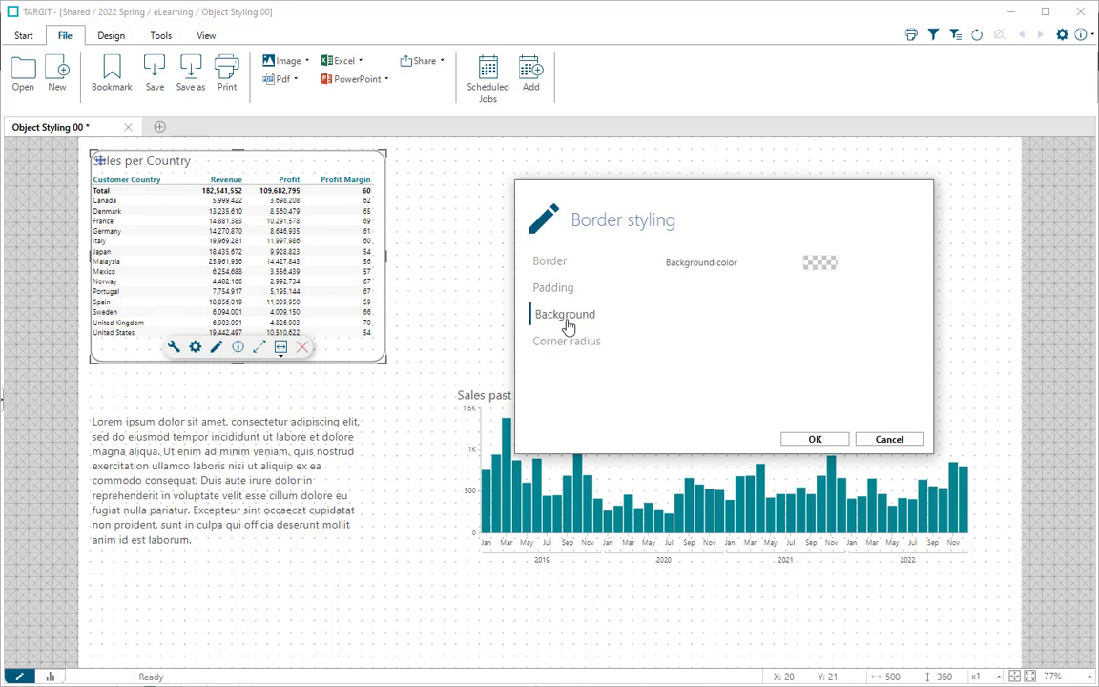
left_click(822, 271)
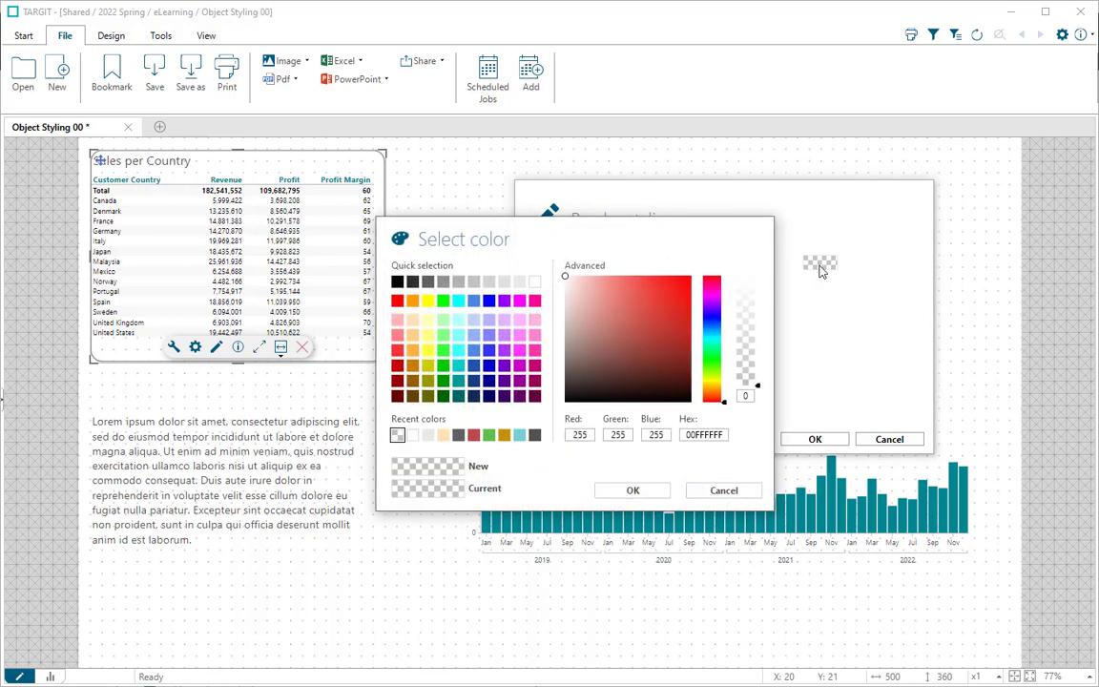
left_click(520, 282)
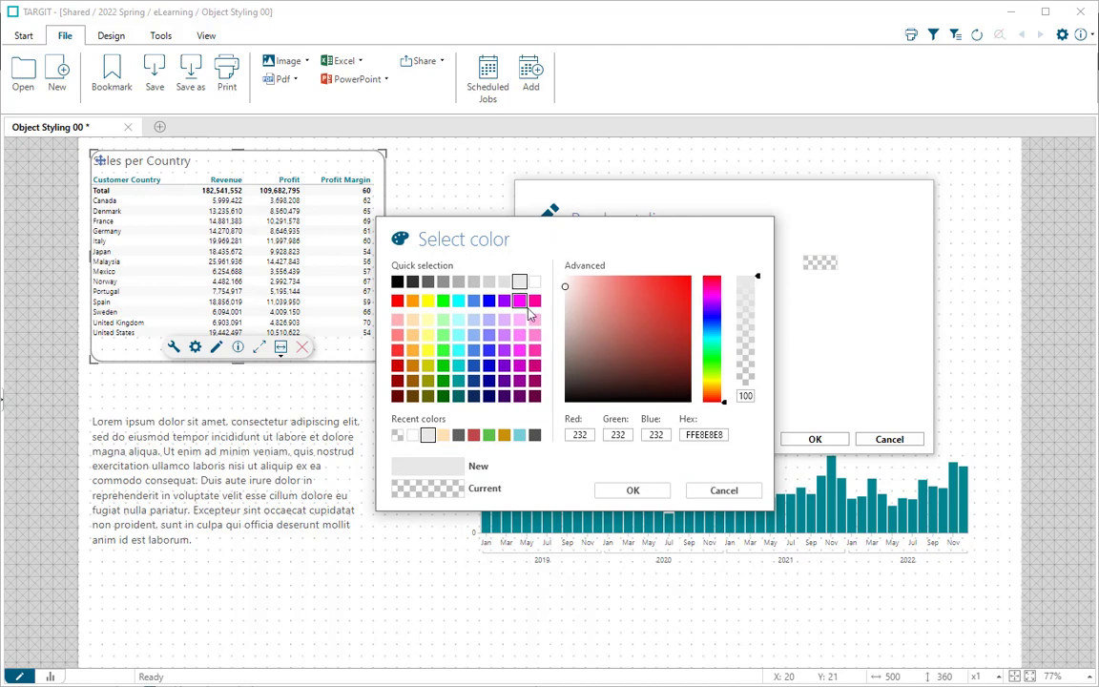
left_click(643, 496)
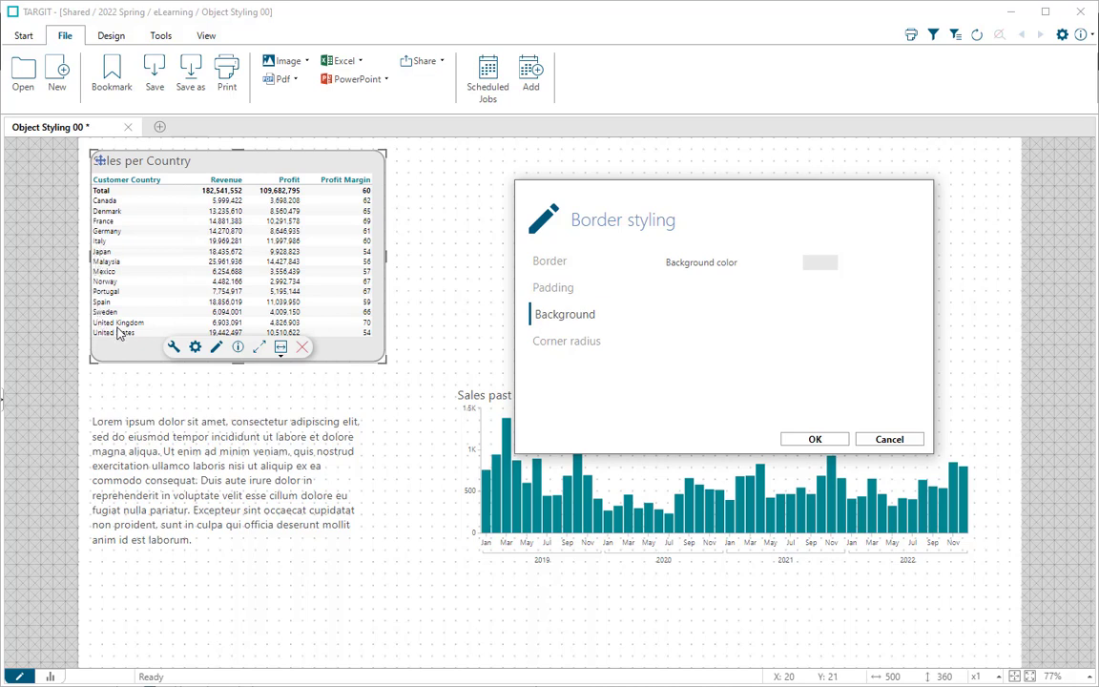
Step: Override the Sales per Country table's left padding with 10, apply the border styling and deselect the table
left_click(547, 297)
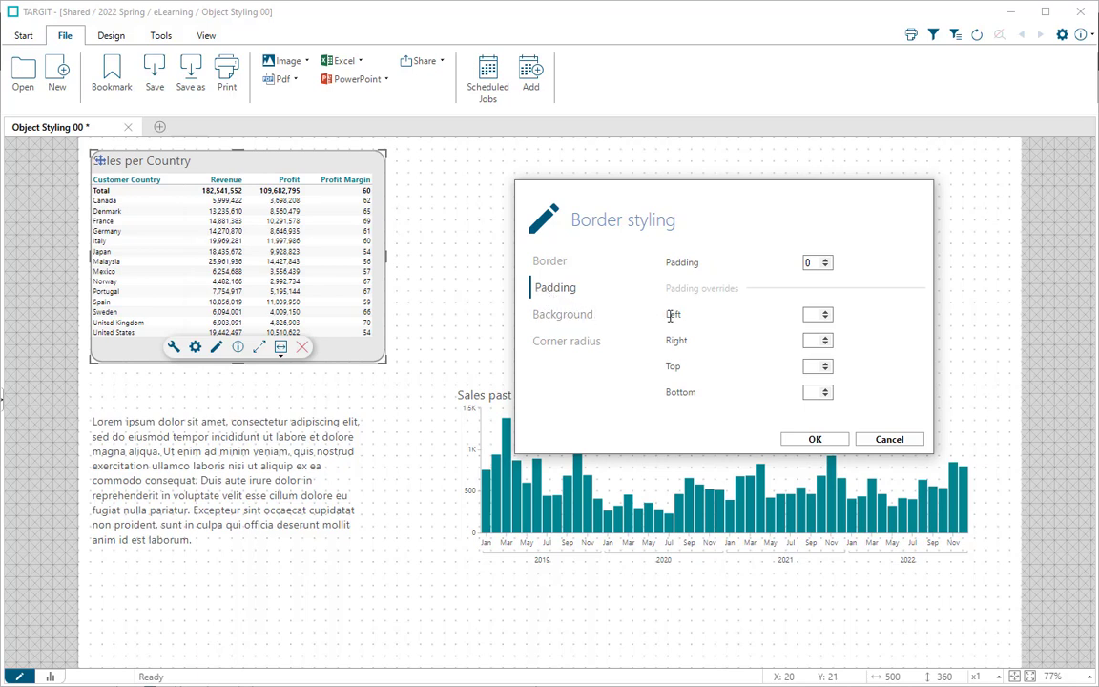
left_click(827, 312)
left_click(826, 312)
left_click(826, 312)
left_click(826, 312)
left_click(826, 313)
left_click(826, 312)
left_click(827, 312)
left_click(826, 312)
left_click(827, 312)
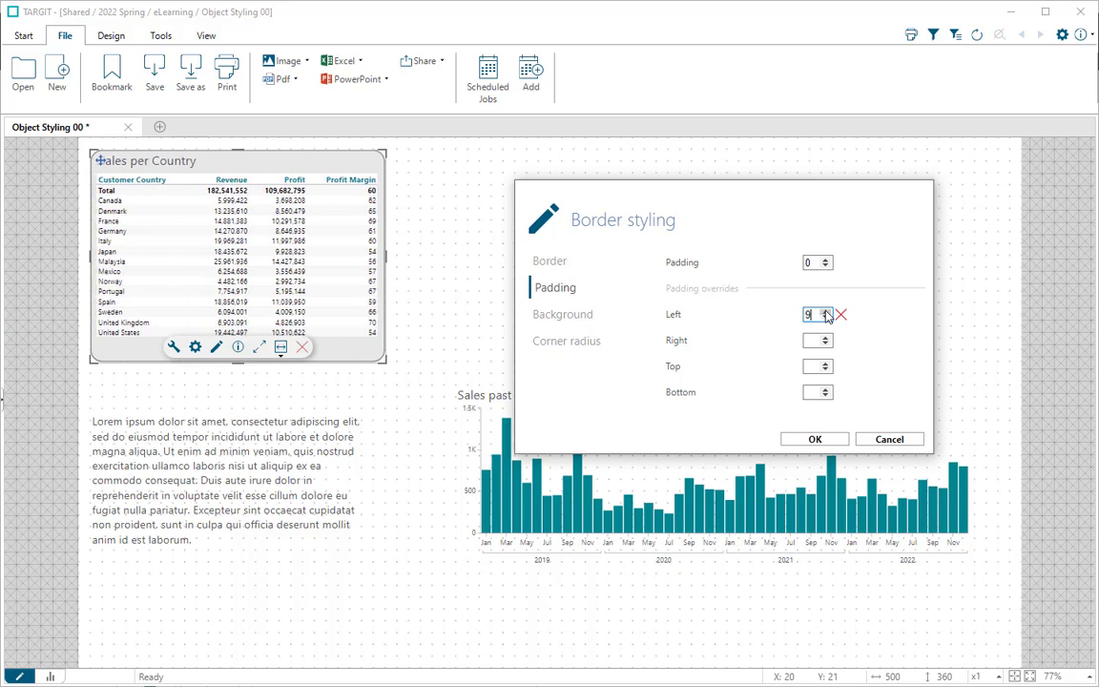
left_click(826, 313)
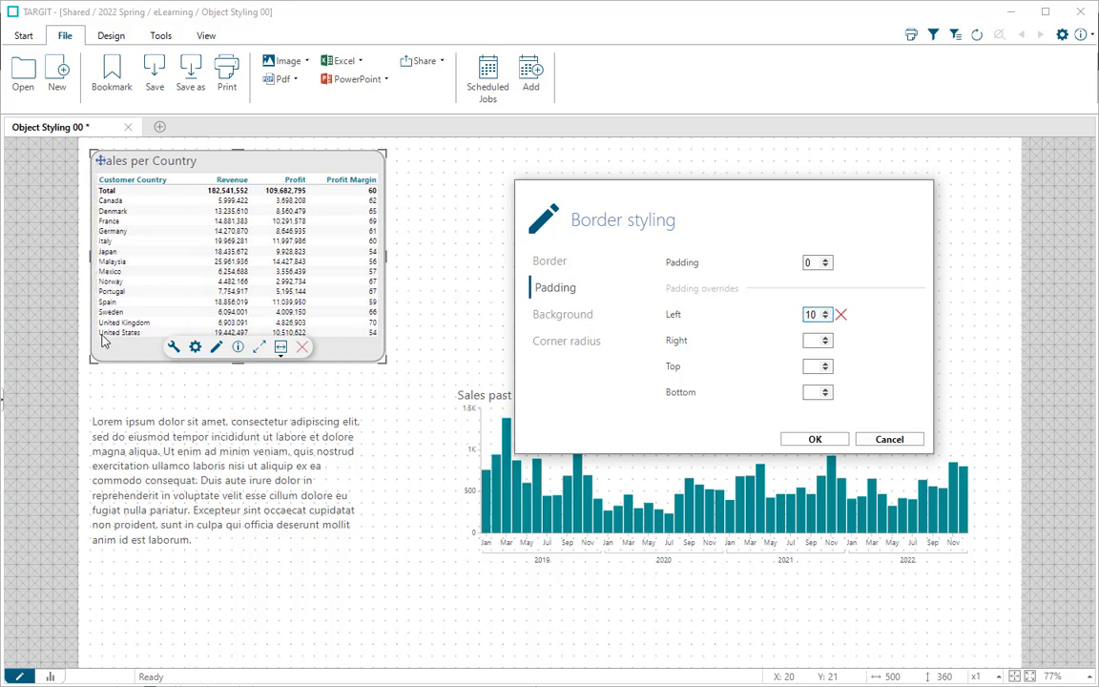
left_click(816, 440)
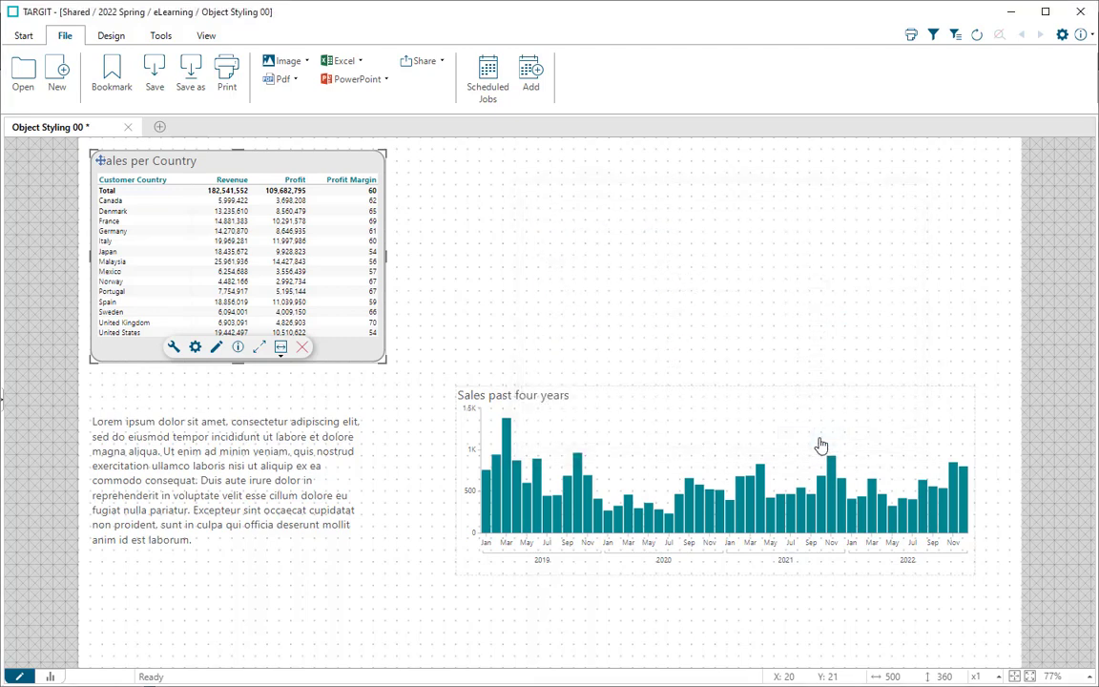
left_click(597, 303)
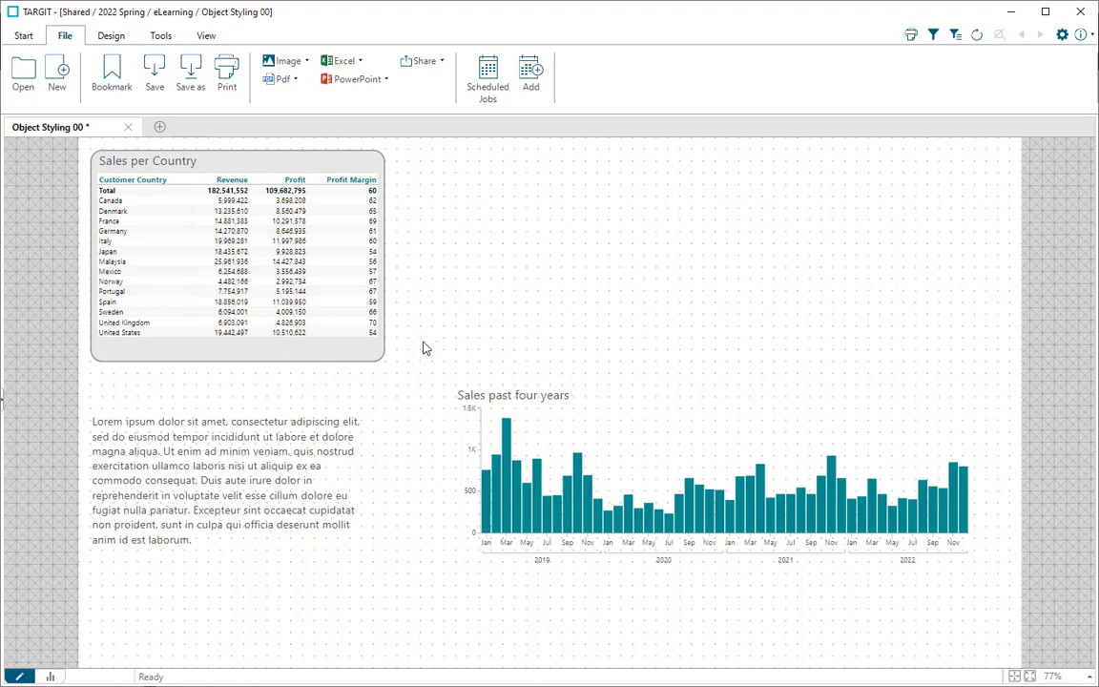
Step: Open the border styling of the Lorem ipsum text object and set its border width to 2
left_click(353, 450)
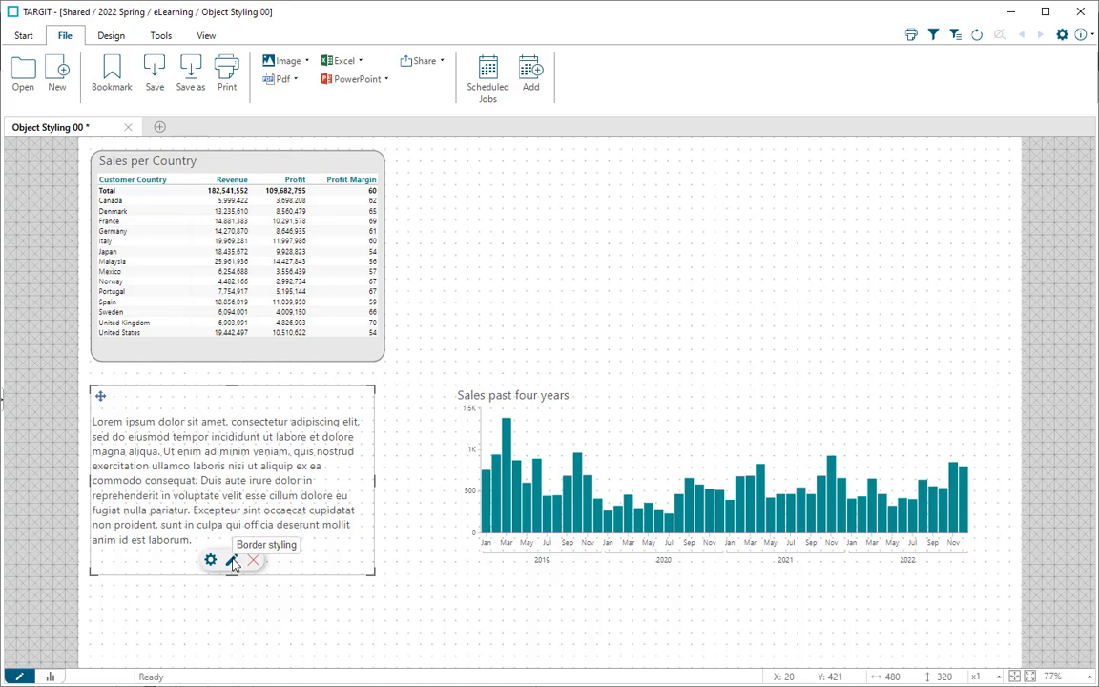
left_click(232, 563)
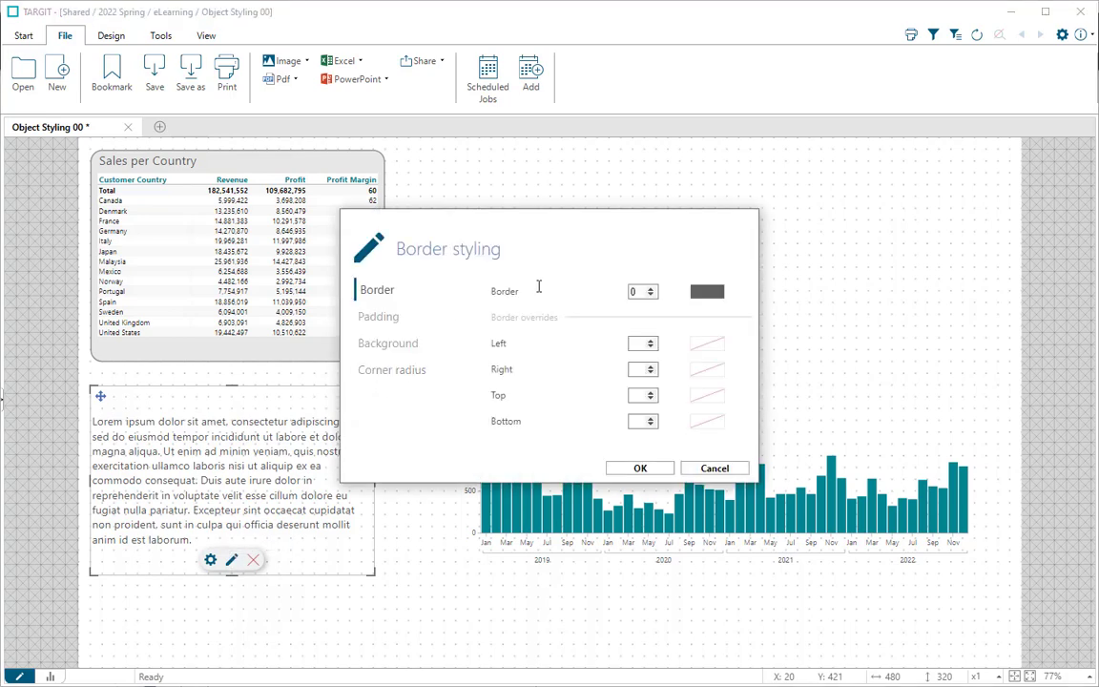
left_click(650, 288)
left_click(650, 288)
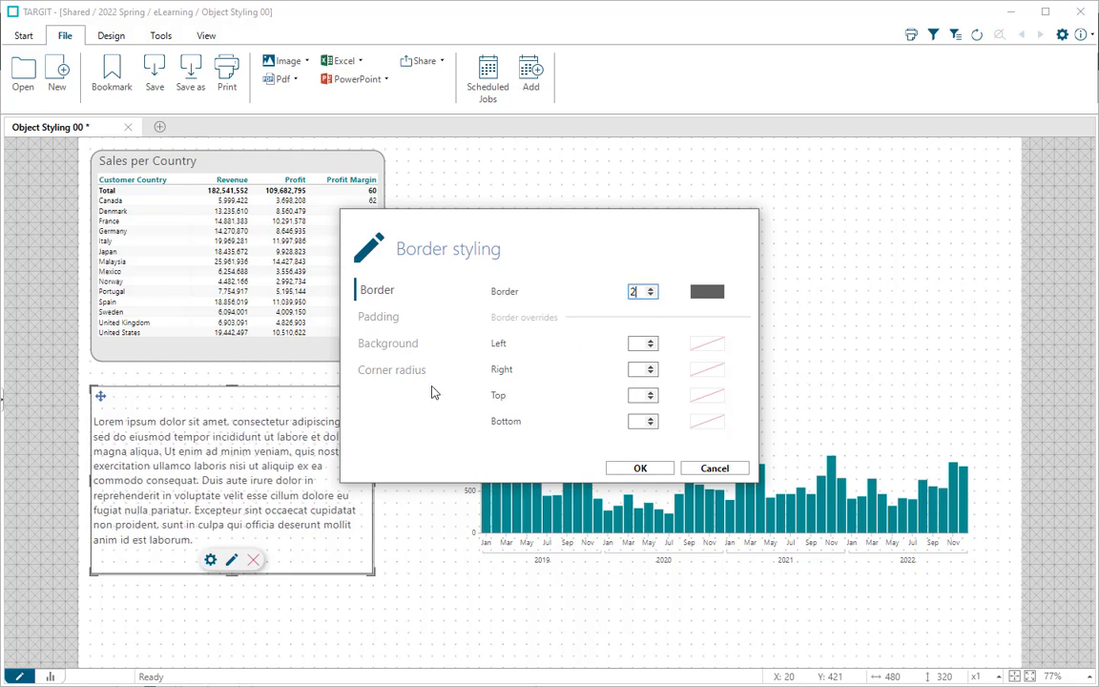
Step: Override the text object's top-left and bottom-right corner radius with 20 each and keep the text object in view
left_click(399, 374)
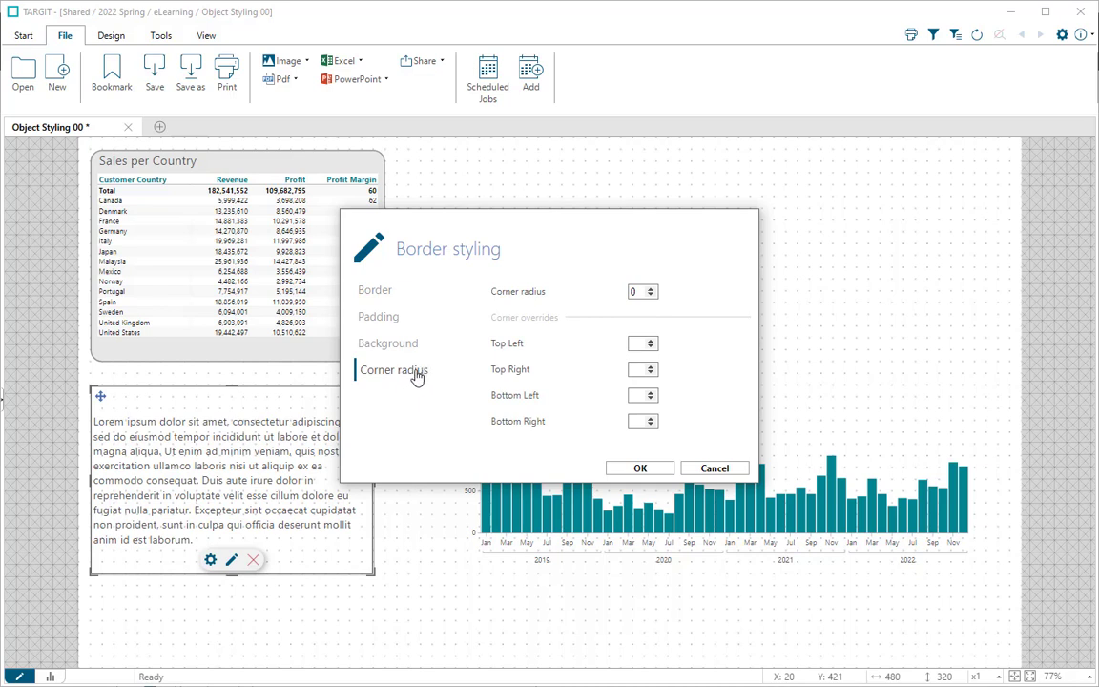
left_click(649, 344)
type("20")
key("Tab")
left_click(641, 422)
key("Tab")
left_click_drag(558, 228, 746, 217)
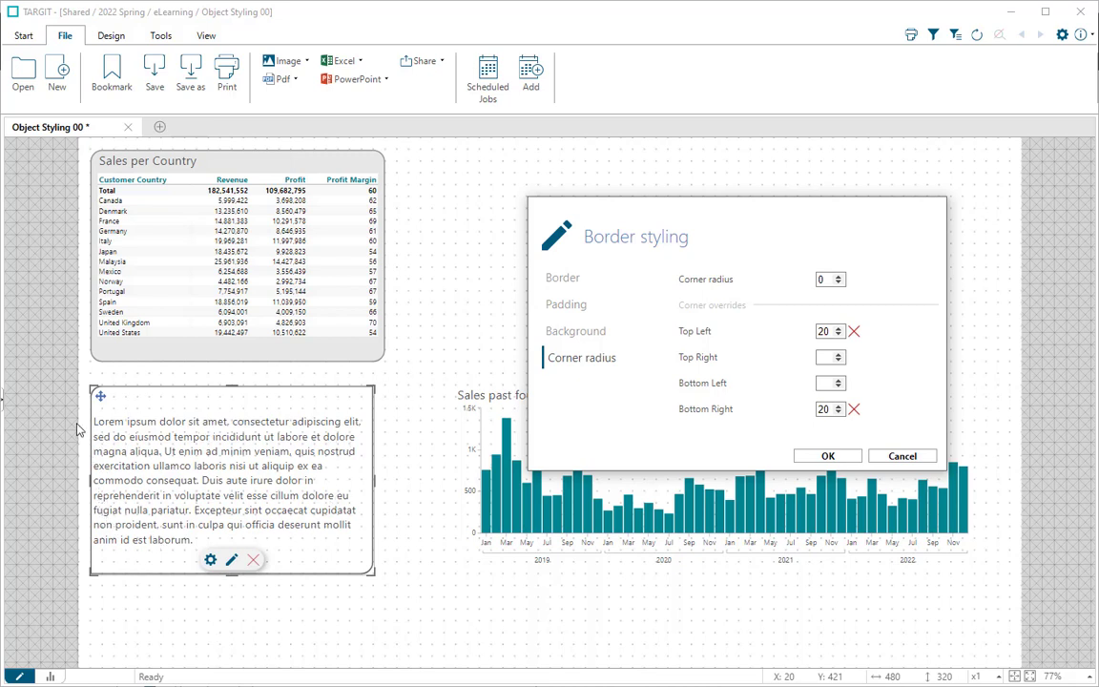
Step: Try an overall padding of 10 for the text object, settle on 15, and apply the border styling
left_click(568, 304)
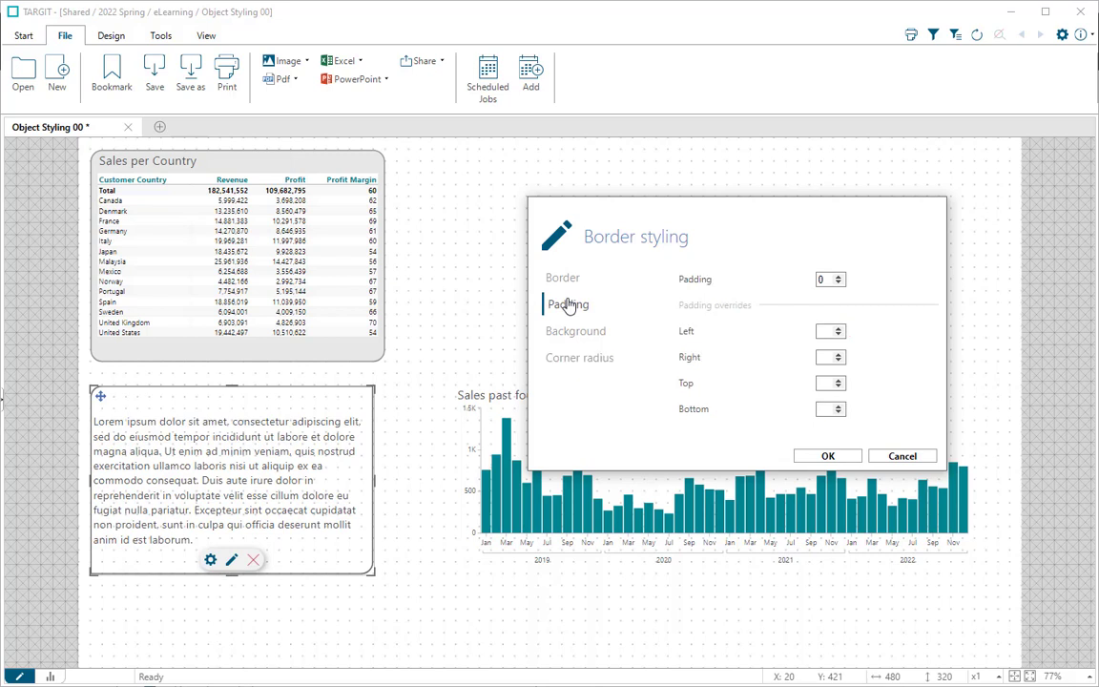
double_click(827, 279)
key("Tab")
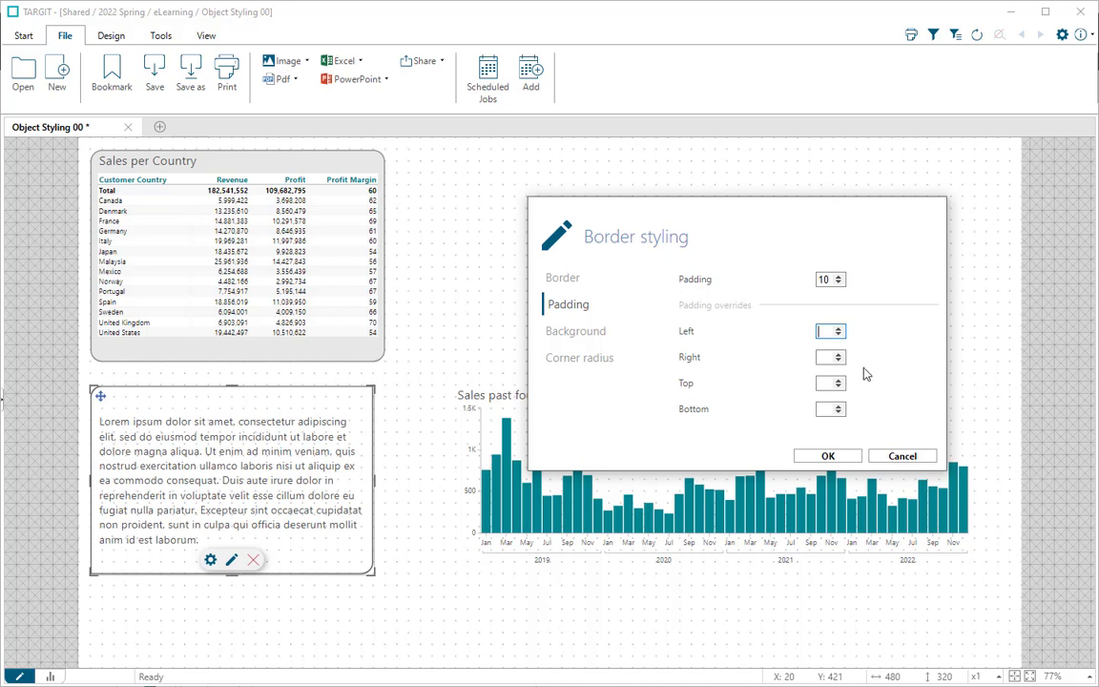
left_click(824, 280)
key("Tab")
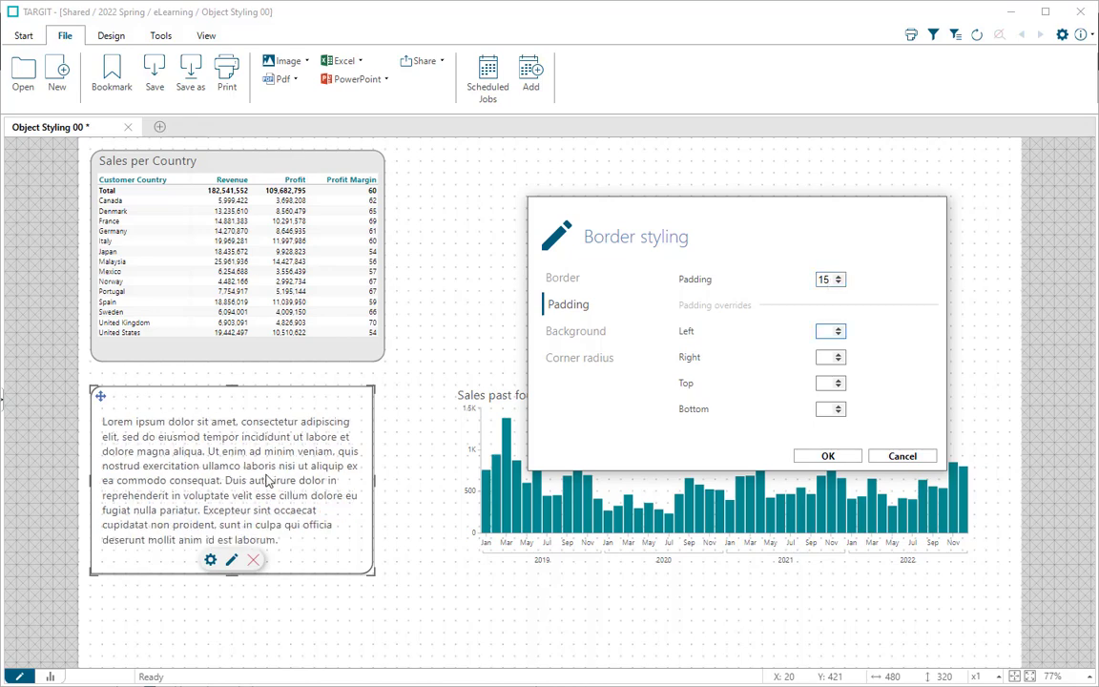
left_click(830, 457)
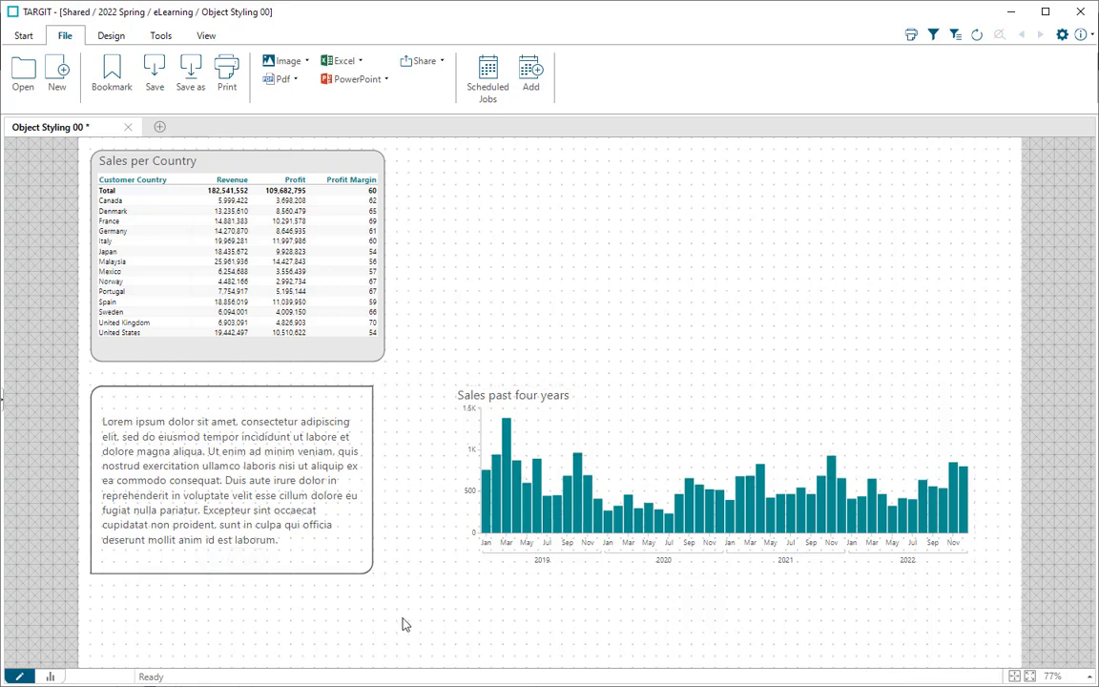
Step: Open the border styling of the Sales past four years chart and set its border width to 2
left_click(651, 461)
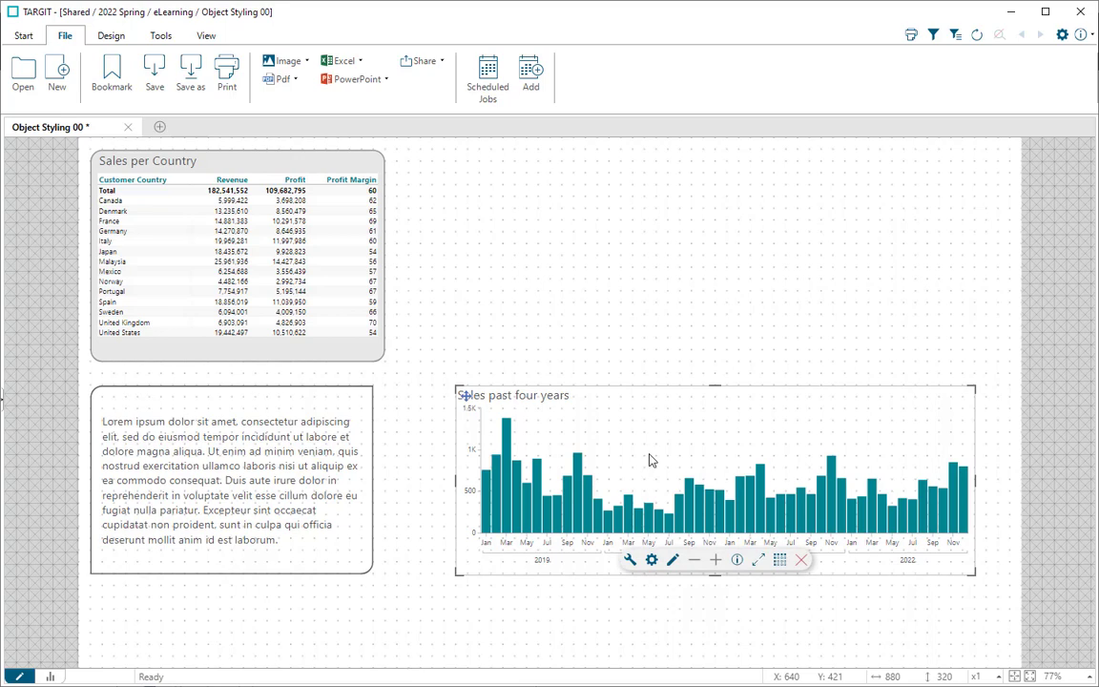
left_click(673, 562)
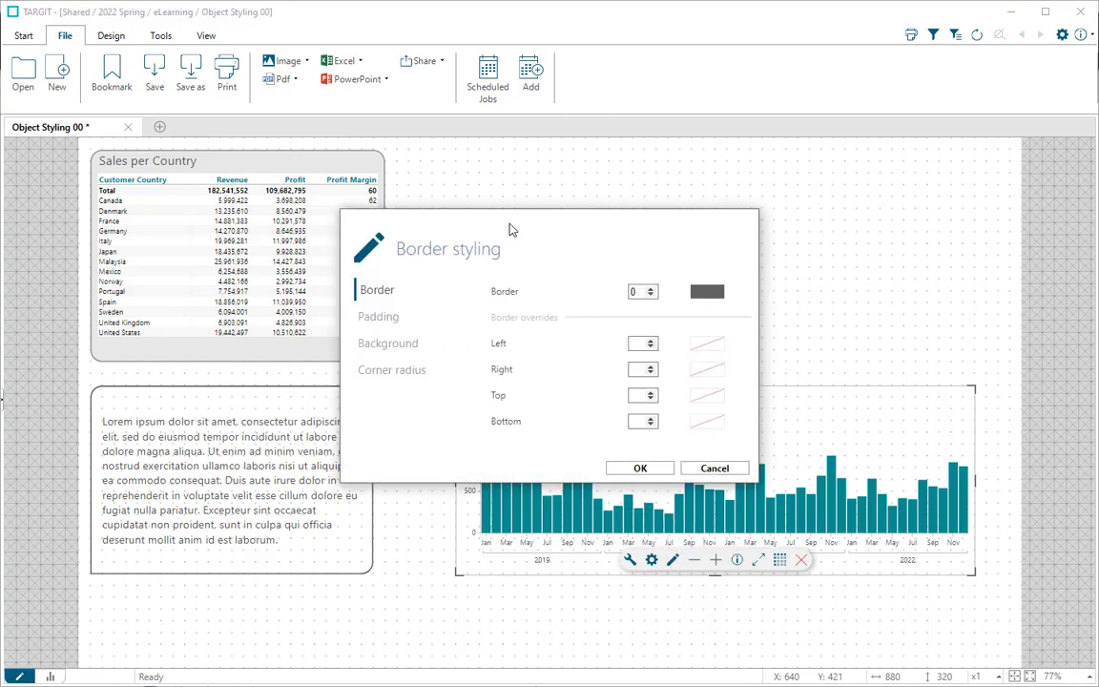
left_click_drag(510, 229, 749, 164)
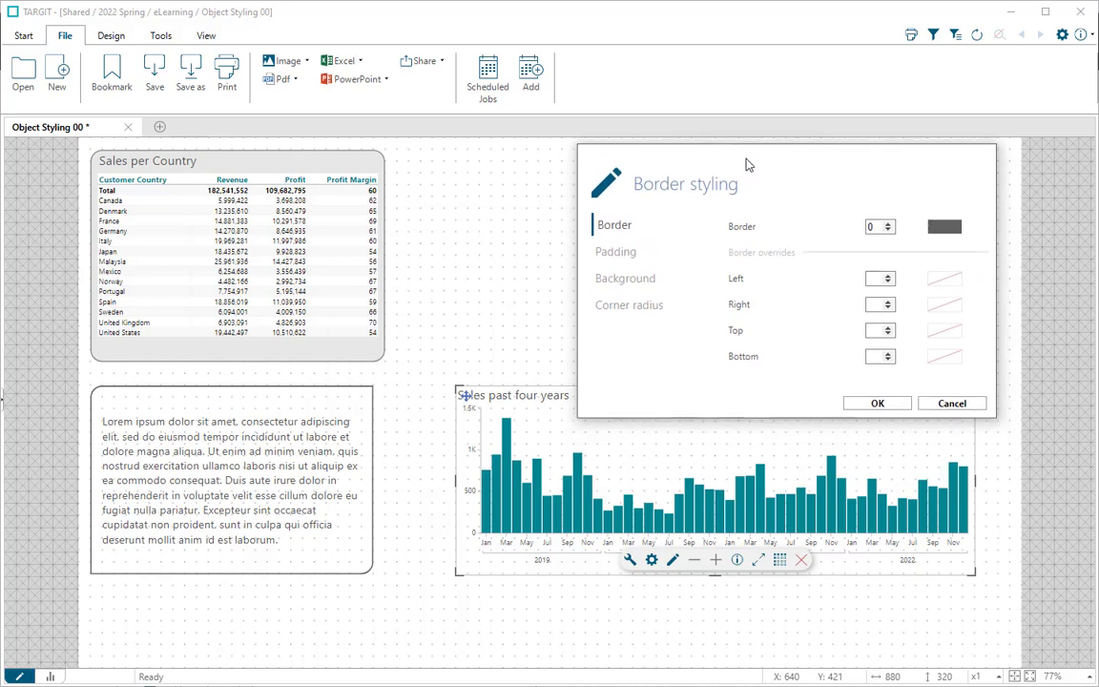
left_click(888, 224)
left_click(889, 224)
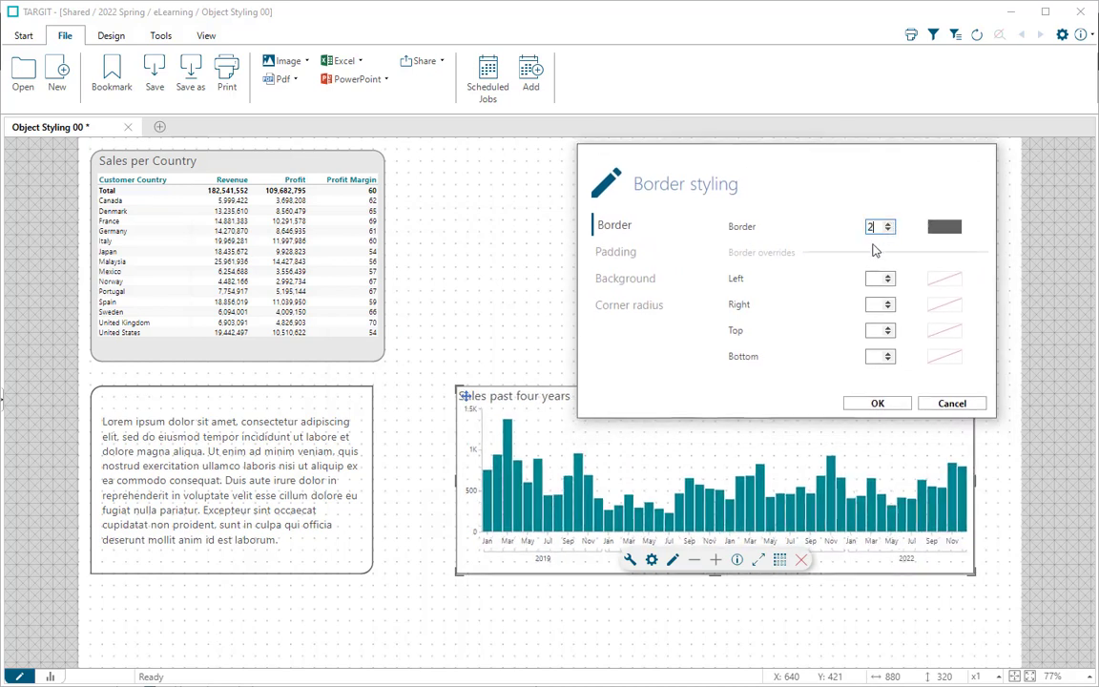
Step: Set the overall corner radius of the Sales past four years chart to 20
left_click(637, 308)
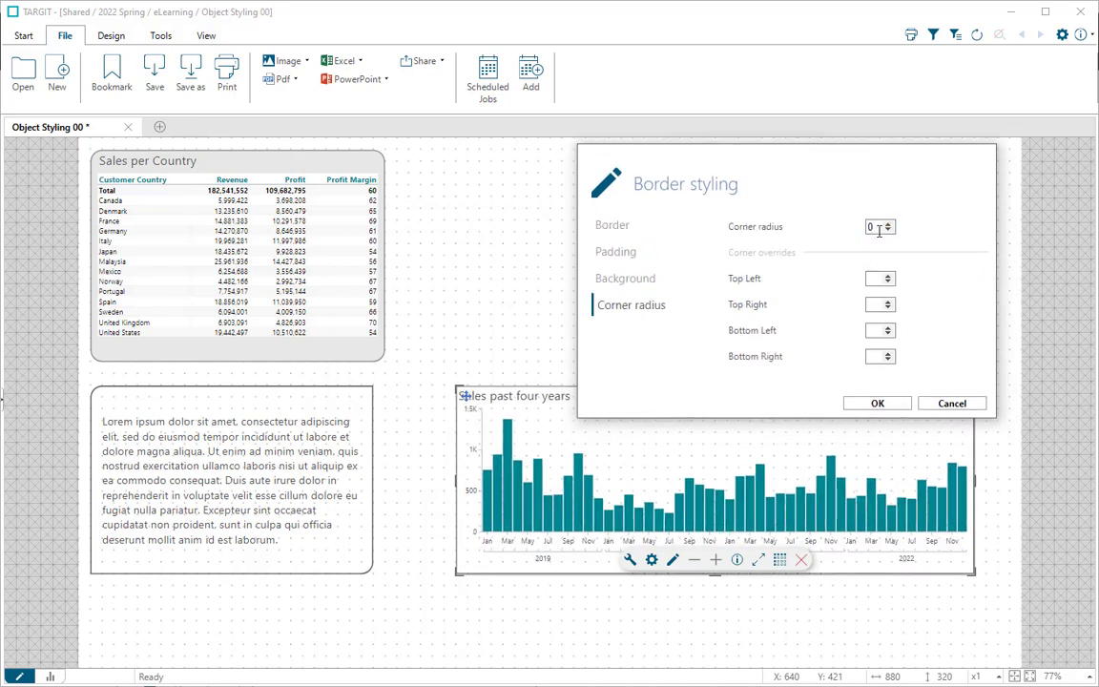
double_click(878, 229)
type("20")
key("Tab")
Step: Give the Sales past four years chart a light grey FFE8E8E8 background and apply the border styling
left_click(647, 279)
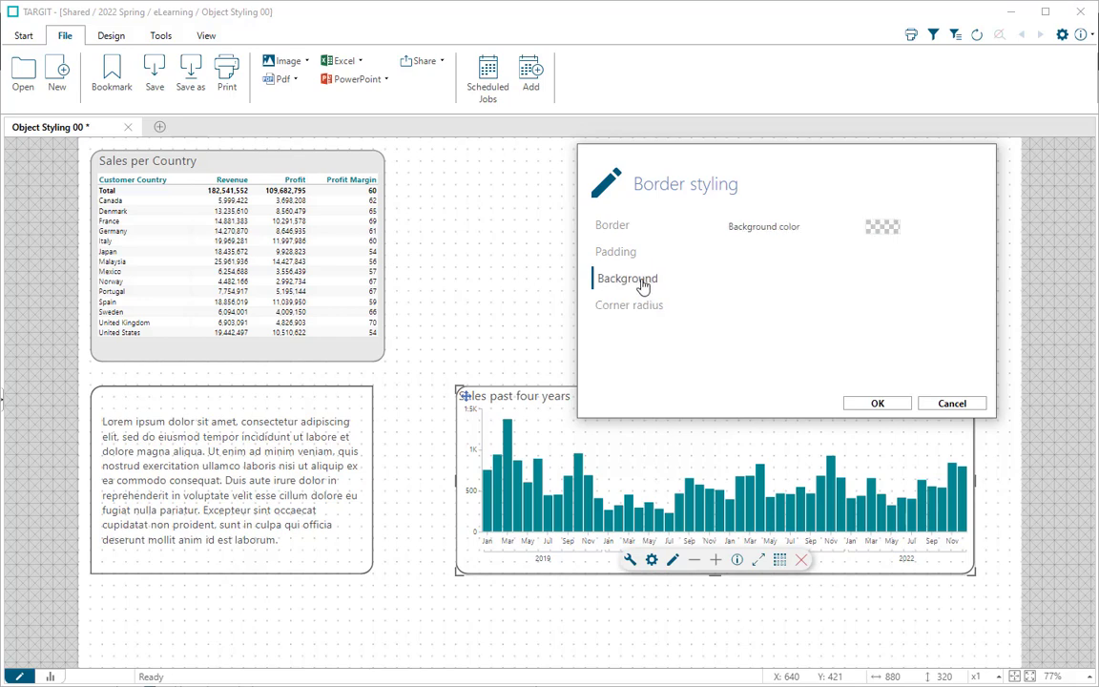
left_click(883, 229)
left_click(519, 282)
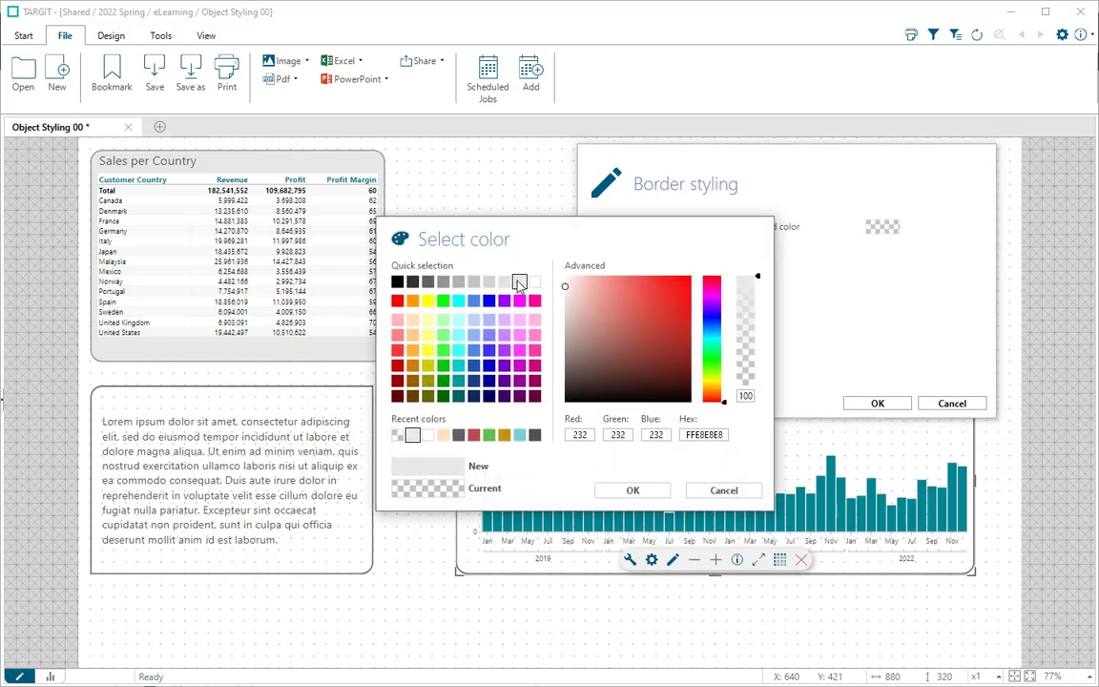
left_click(633, 490)
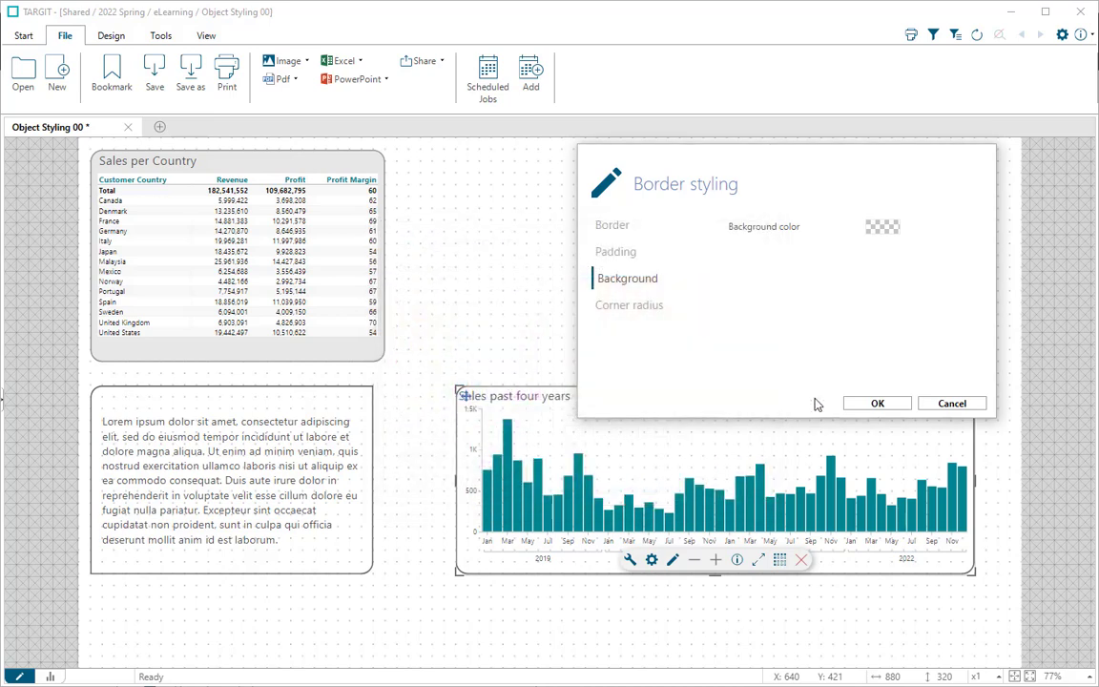
left_click(875, 404)
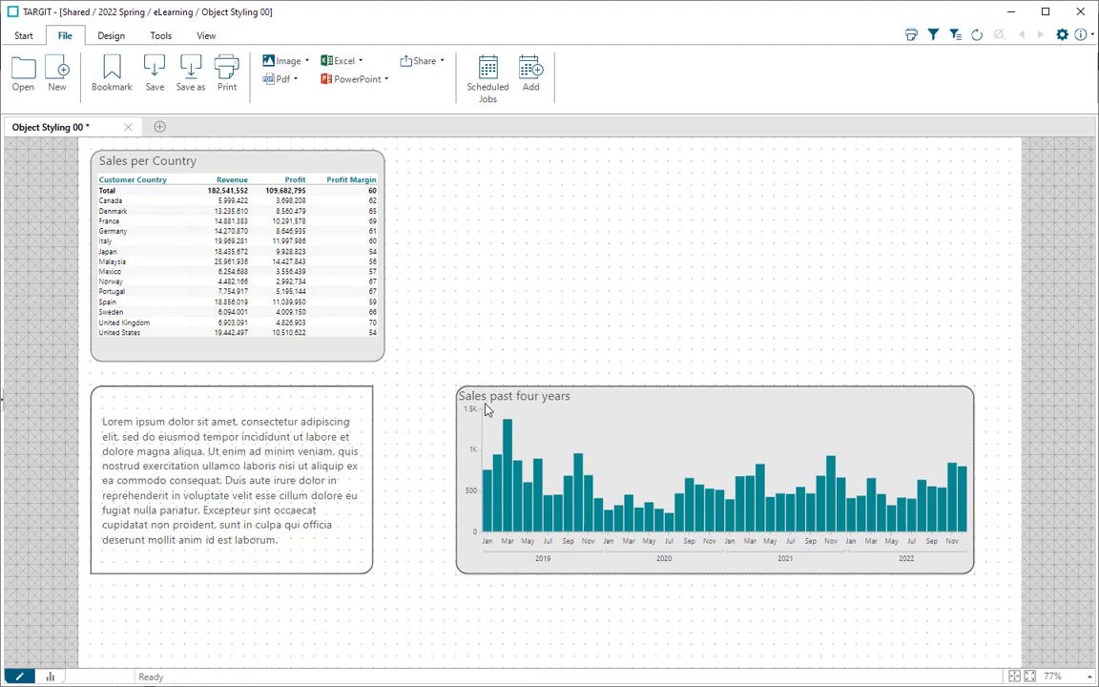
Step: Open the border styling of the title in the Sales past four years chart's properties
left_click(656, 483)
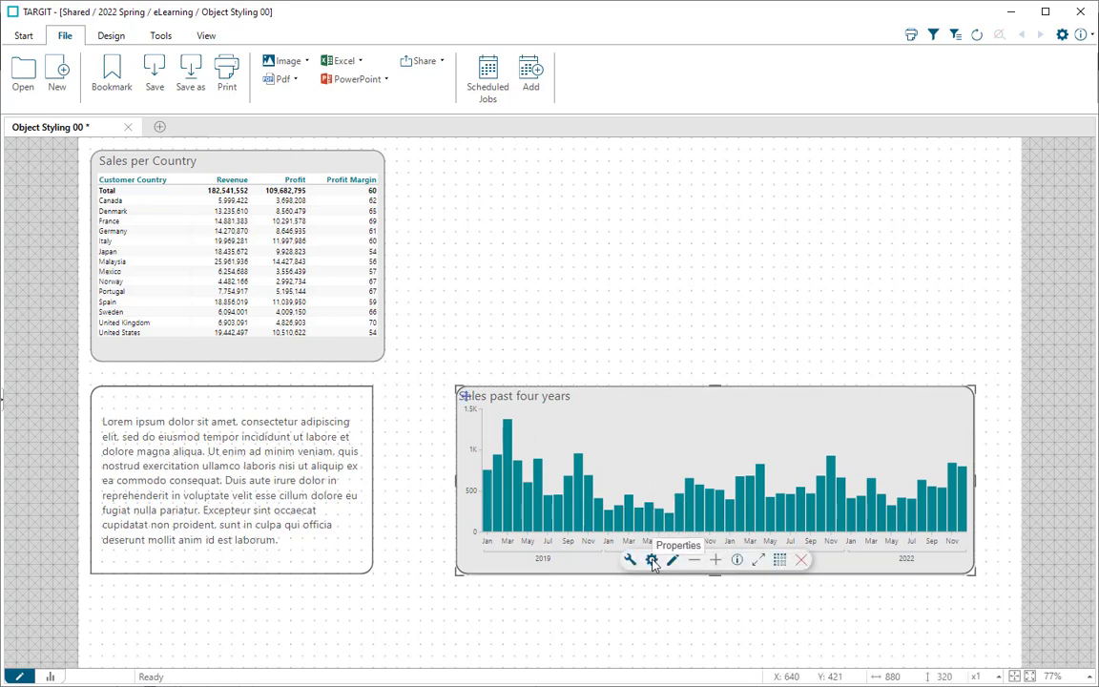
left_click(653, 561)
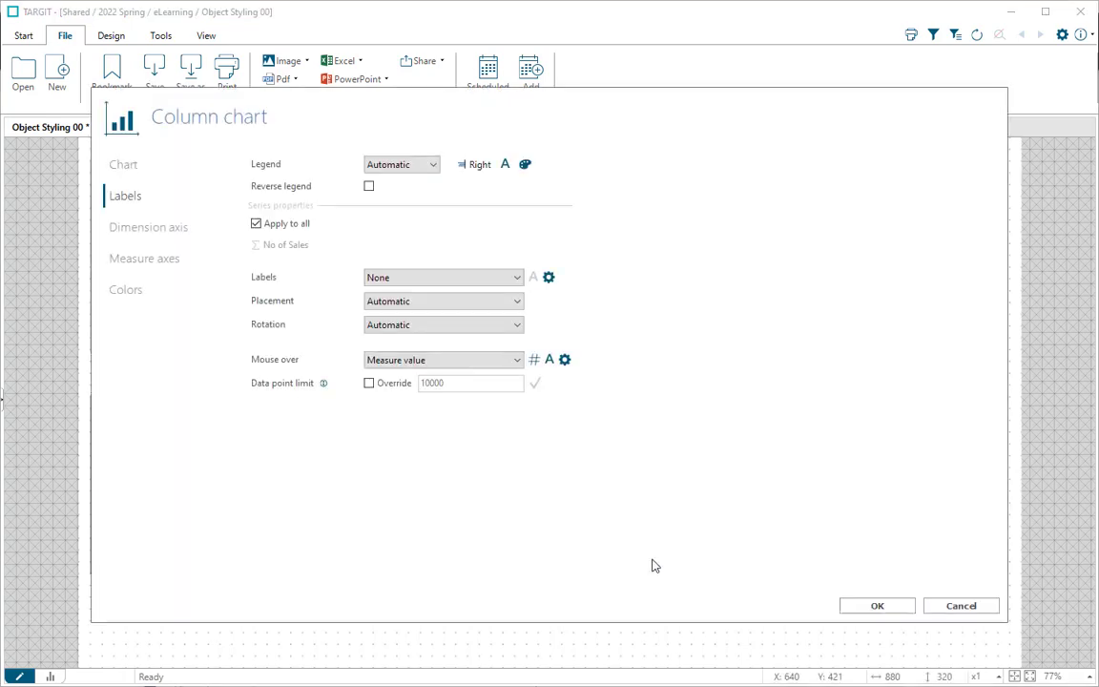
left_click(125, 169)
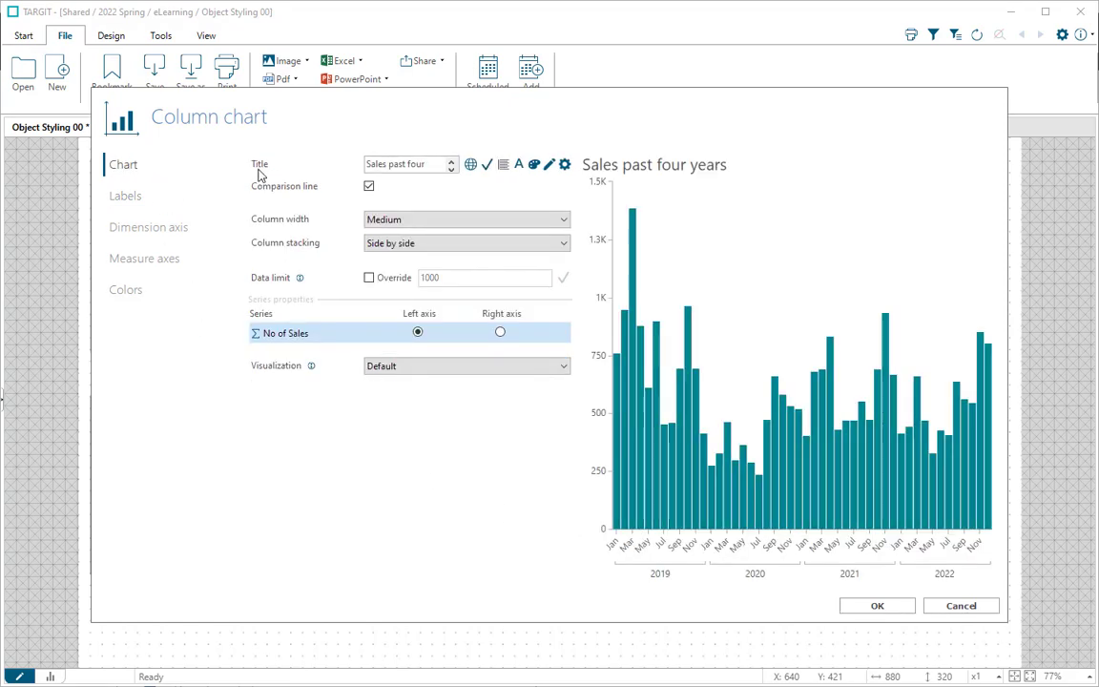
left_click(549, 168)
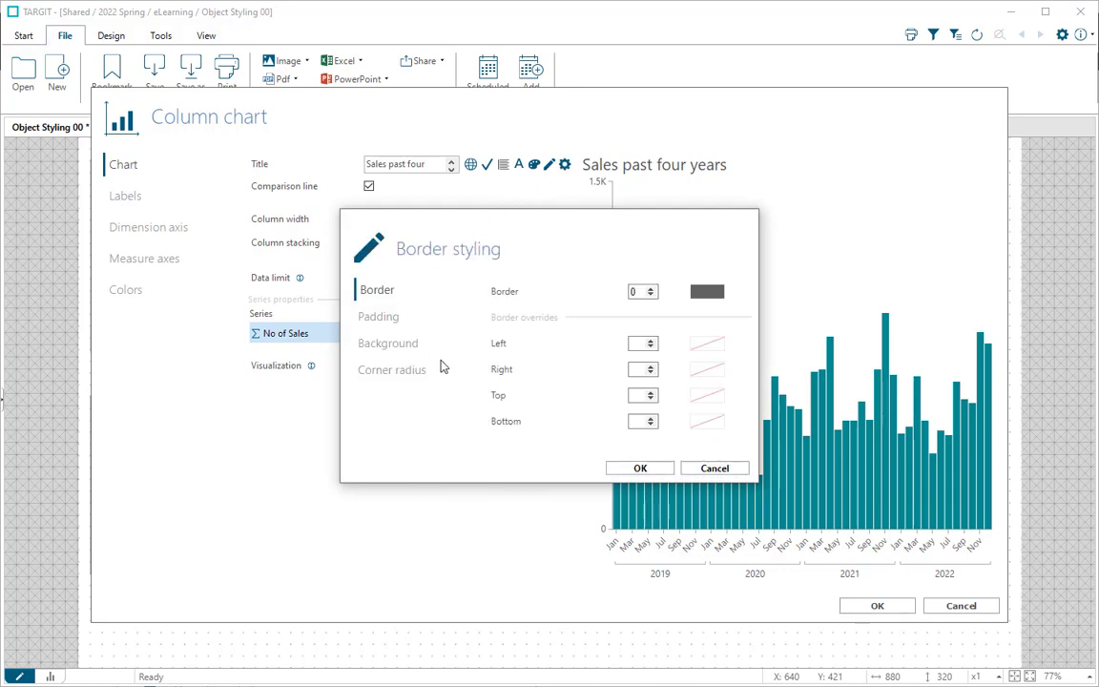
Step: Set the chart title's left padding override to 40 and add padding above and below the title
left_click(378, 321)
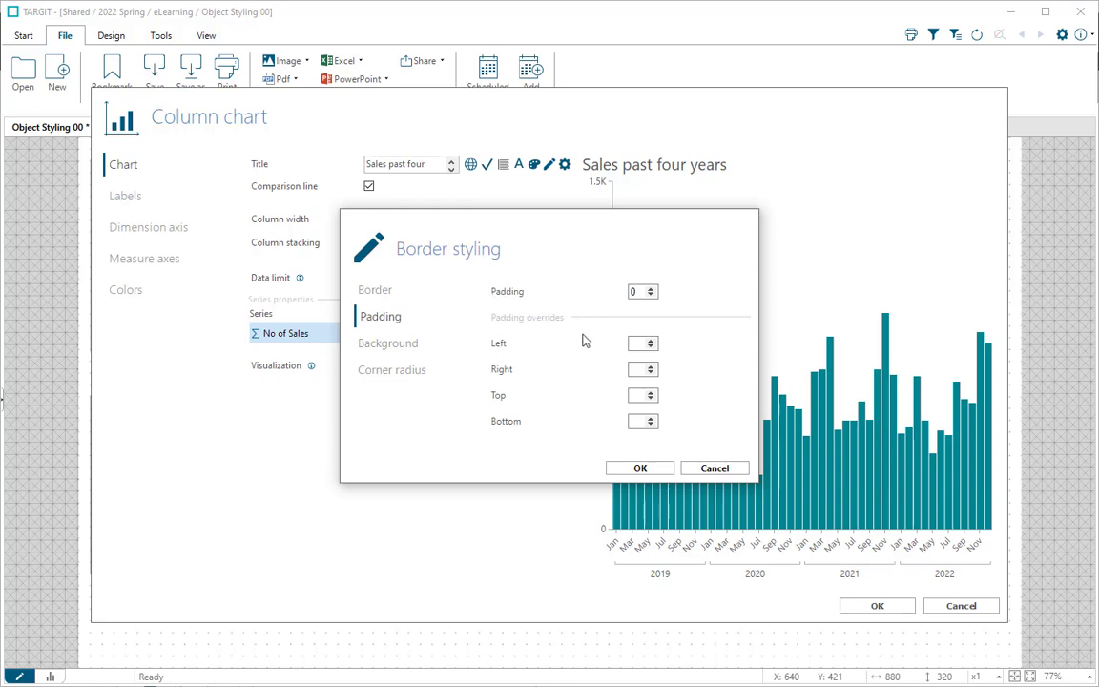
left_click(636, 345)
type("40")
key("Tab")
key("Tab")
key("Tab")
key("Tab")
Step: Give the chart title a medium grey FFC0C0C0 background color
left_click(391, 344)
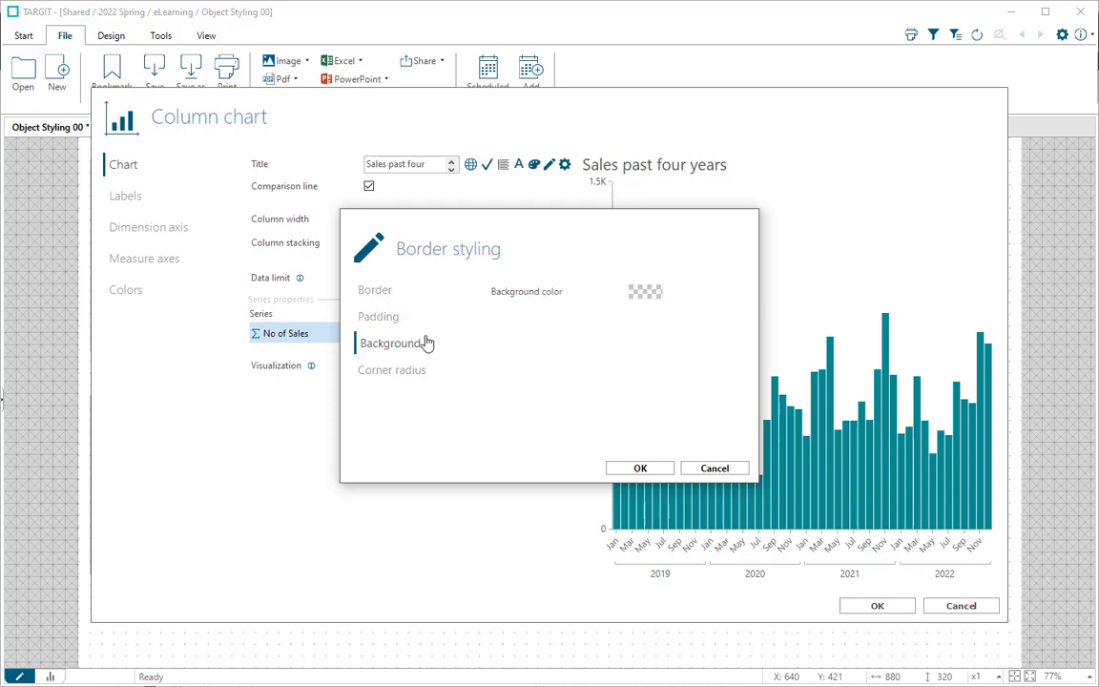
left_click(646, 291)
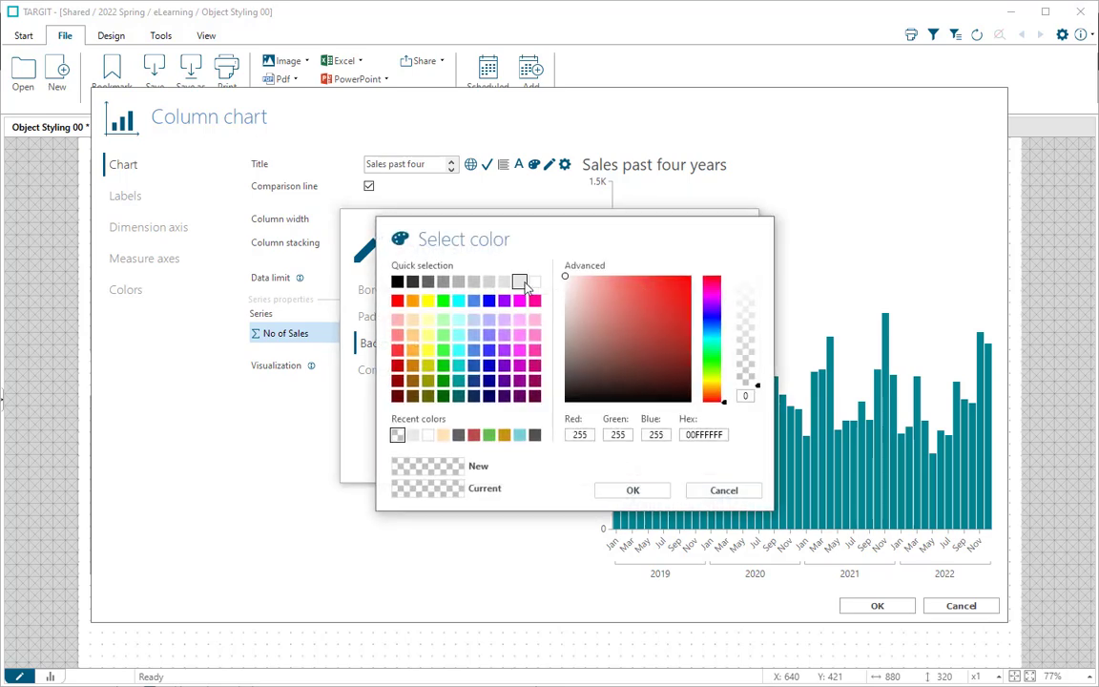
left_click(473, 284)
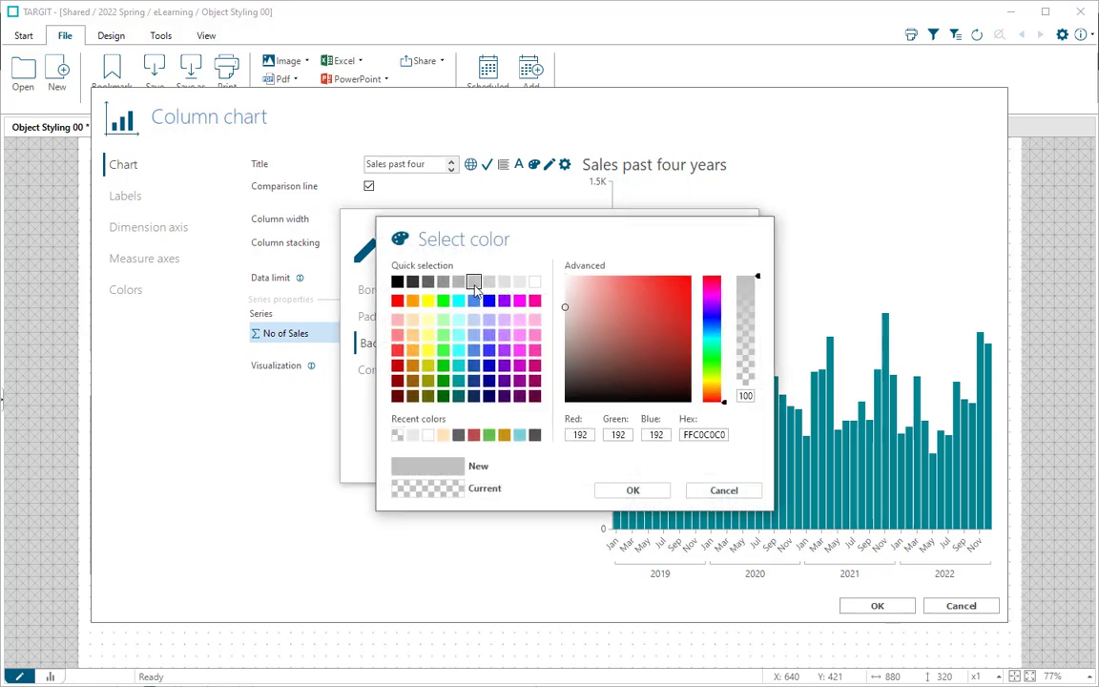
left_click(634, 493)
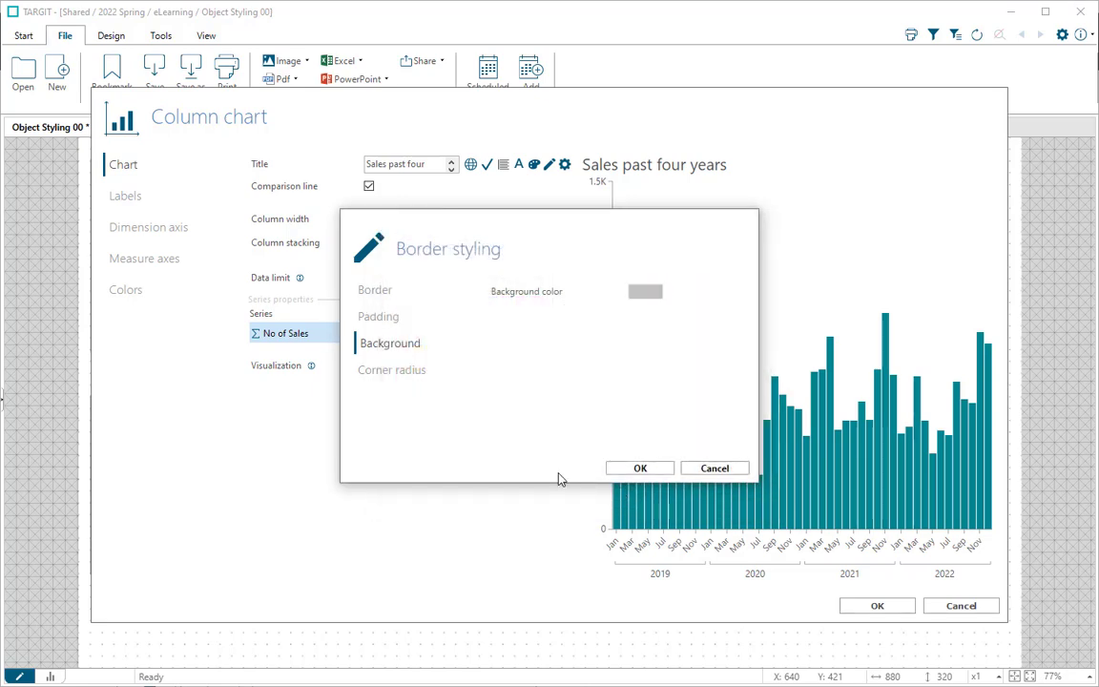
Step: Add a border along only the bottom edge of the chart title and apply the chart's properties
left_click(379, 294)
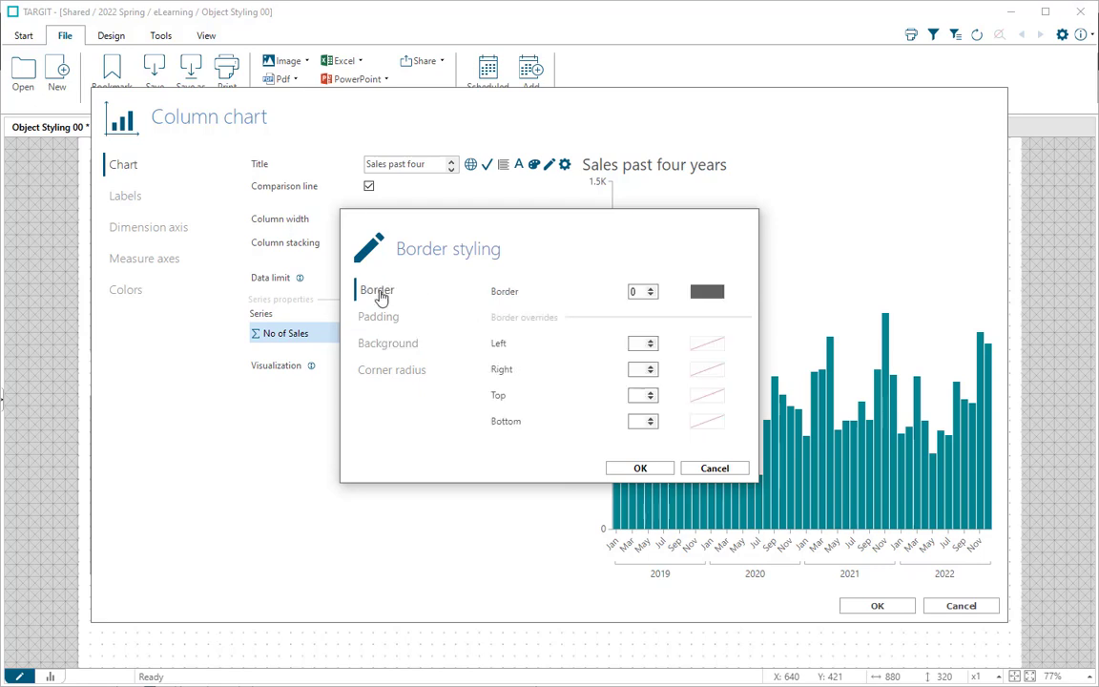
left_click(650, 418)
left_click(656, 470)
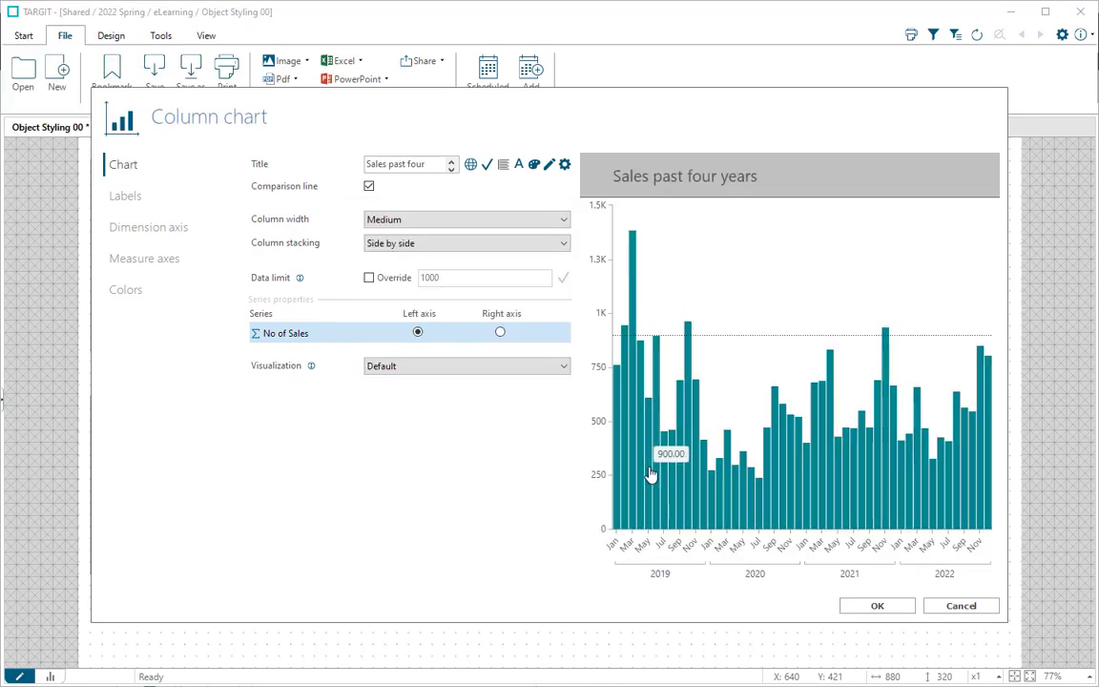
left_click(868, 611)
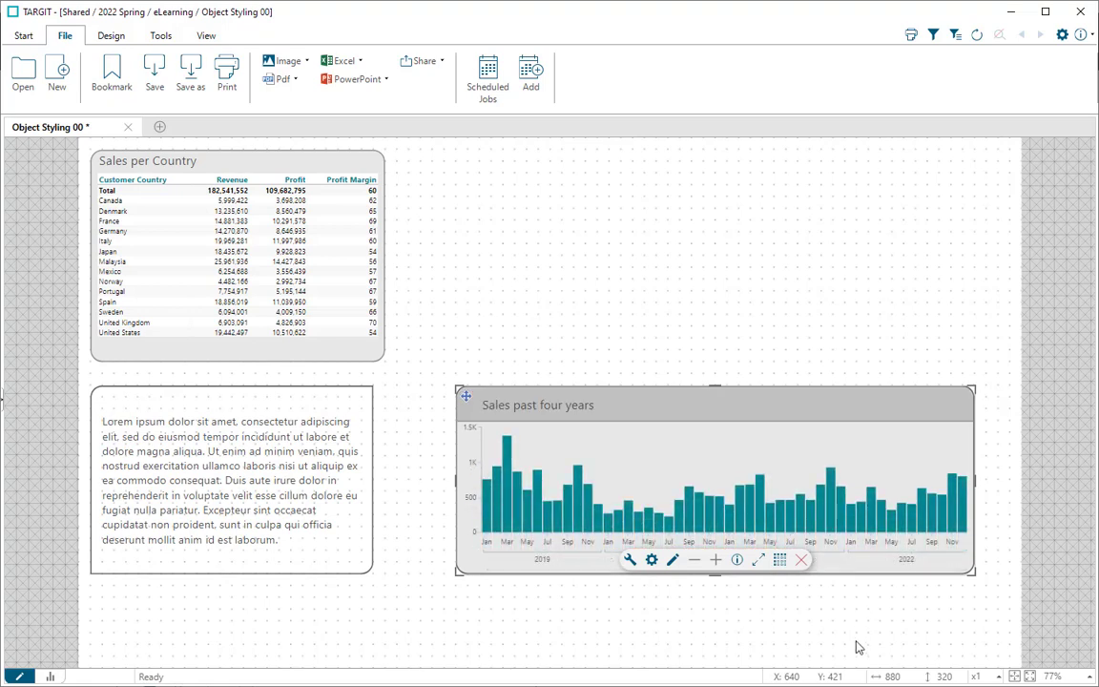
Step: Deselect the chart and switch the report from design mode to its presentation view
left_click(334, 627)
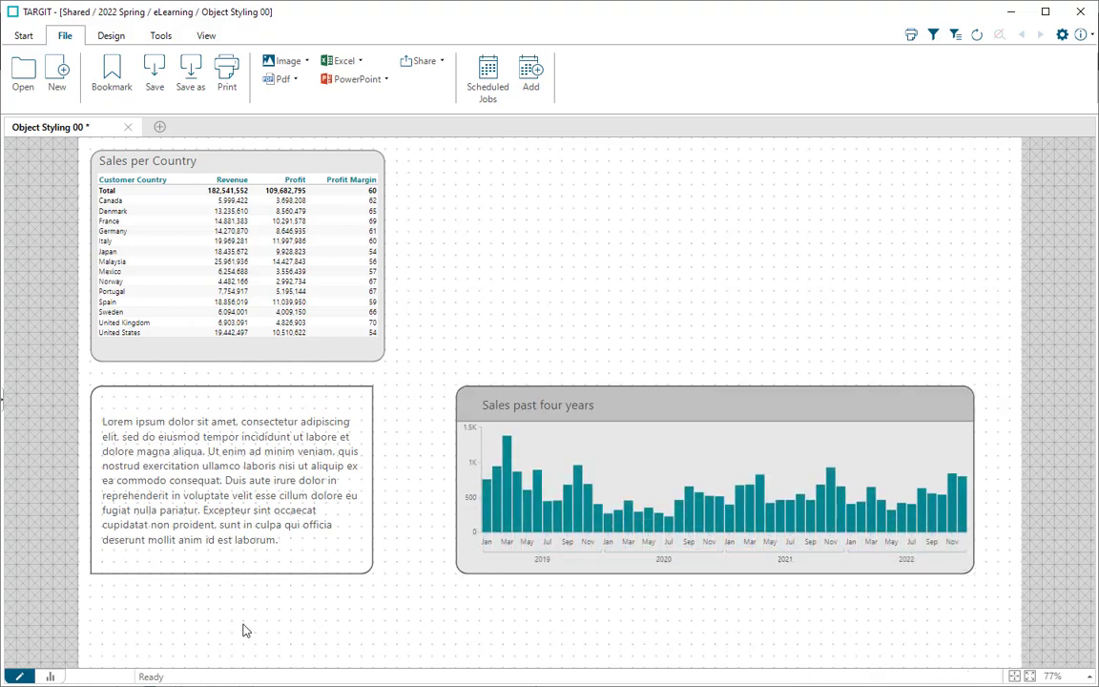
left_click(52, 676)
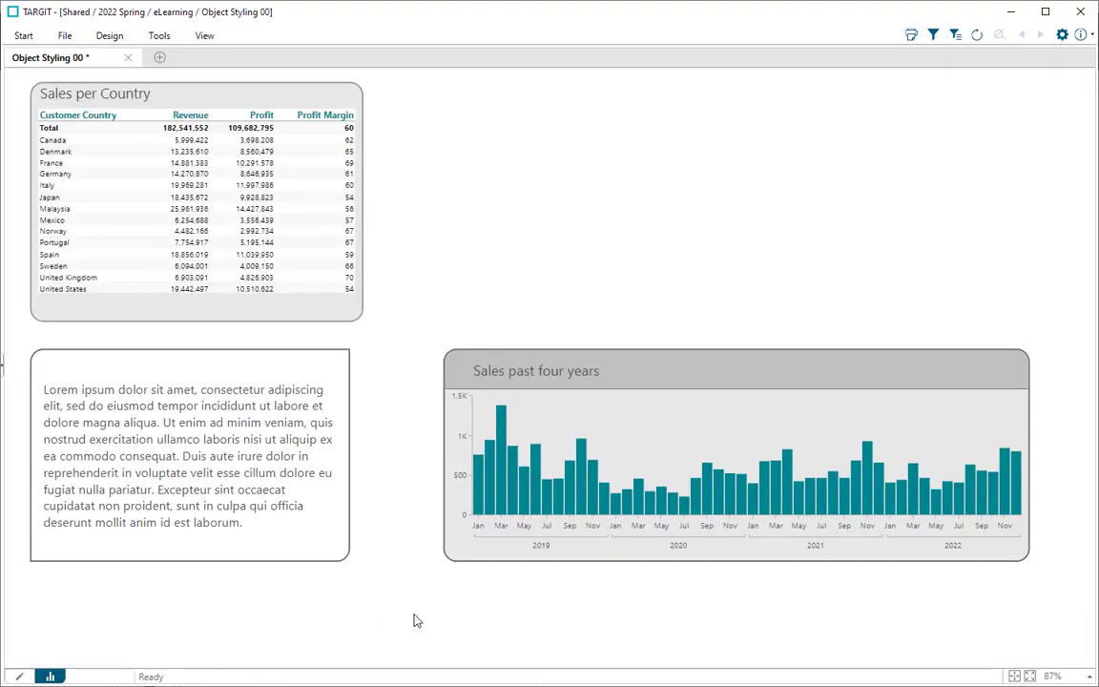